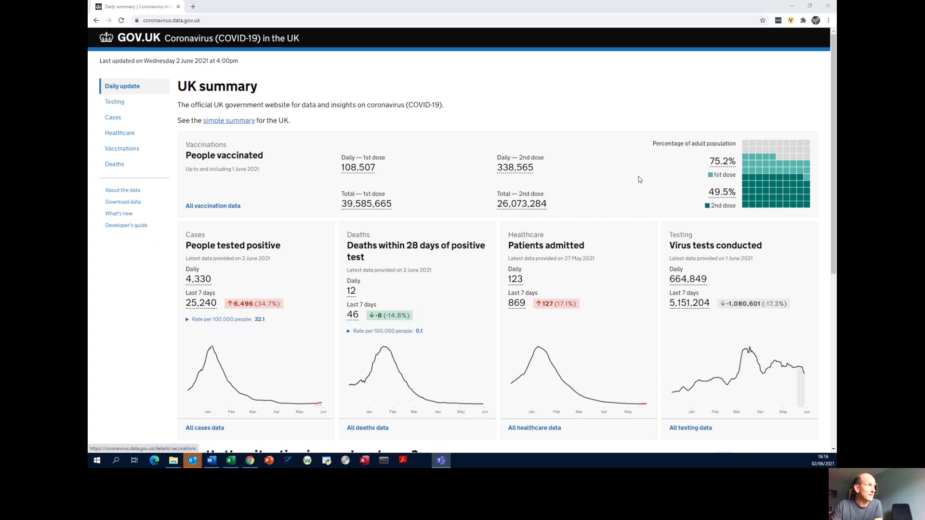
# - View the download formats for the UK cases by specimen date data and return to the daily summary
pyautogui.moveTo(268, 316)
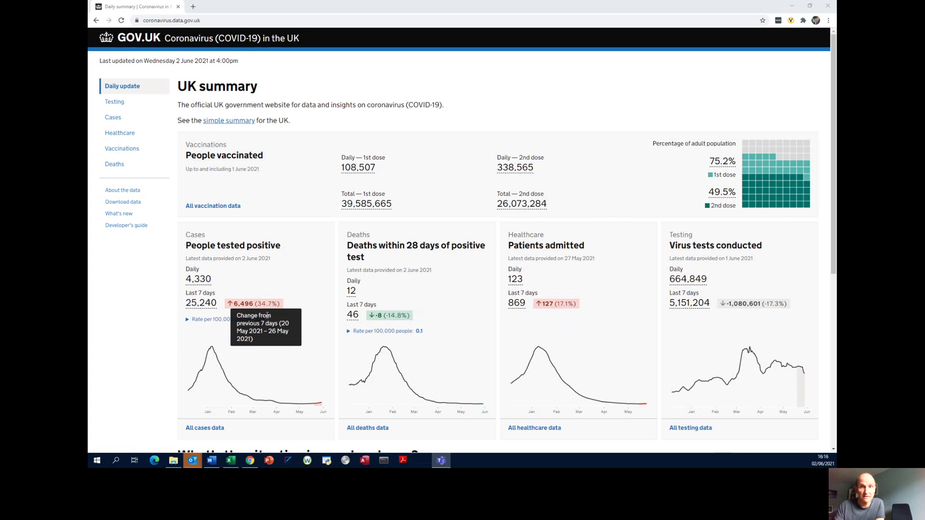
pyautogui.click(206, 429)
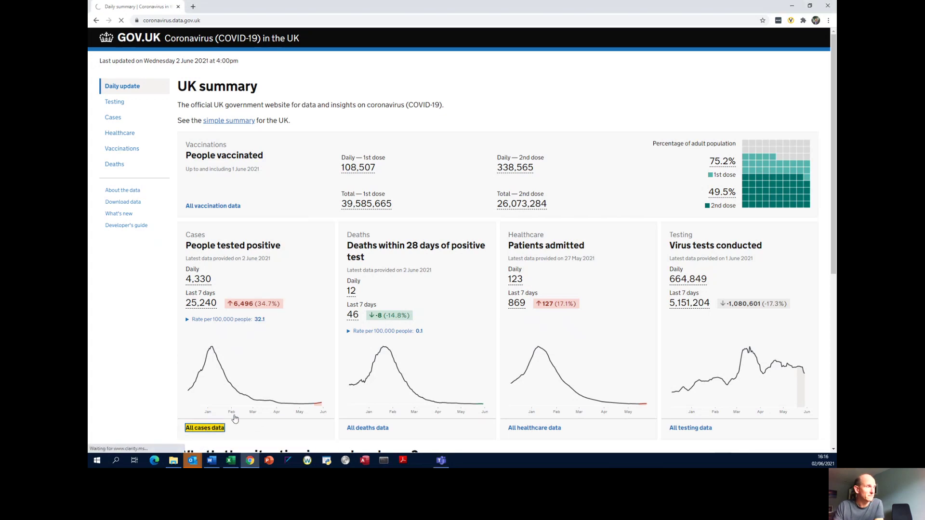
pyautogui.scroll(-2, 256, 378)
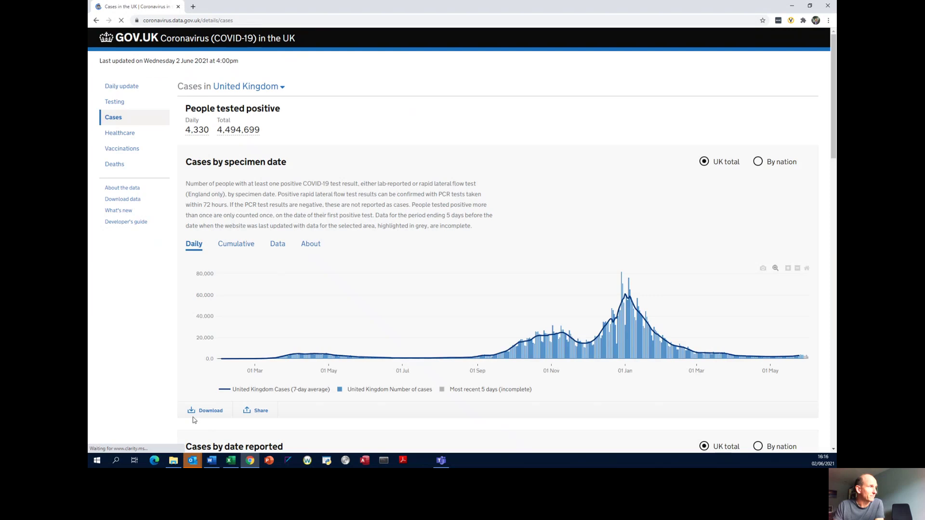
pyautogui.click(204, 411)
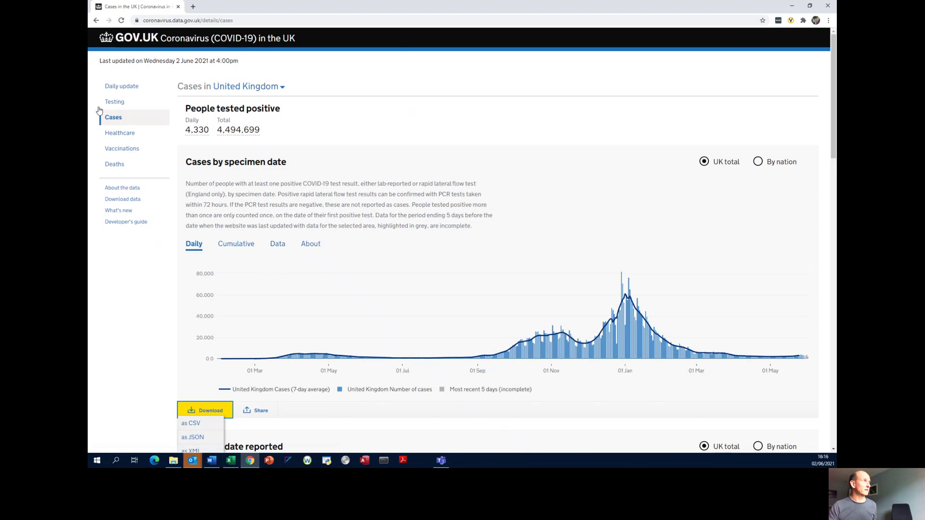
pyautogui.click(108, 86)
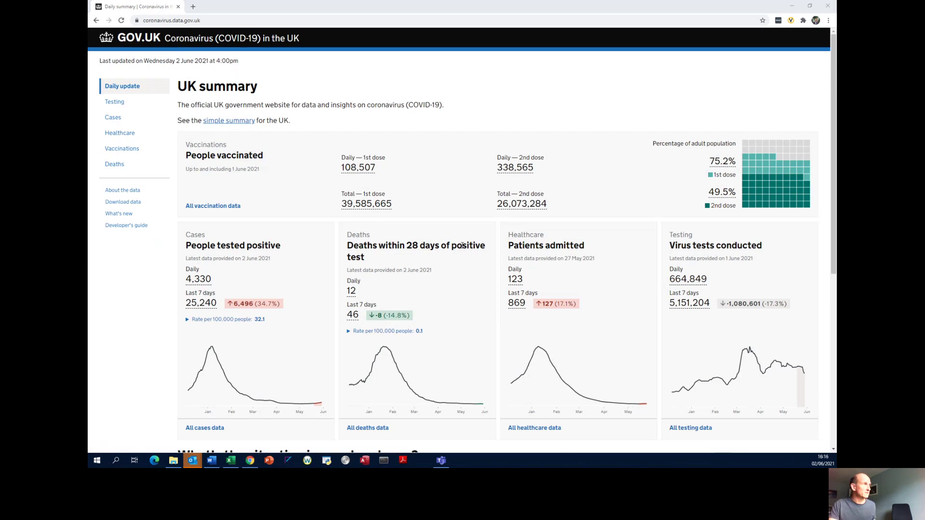
# - Switch to the COVID-actuarial-analysis-May-31 workbook in Excel, enlarge the Source data sheet to 130%, and autofit the Date column
pyautogui.hotkey('alt', 'Tab')
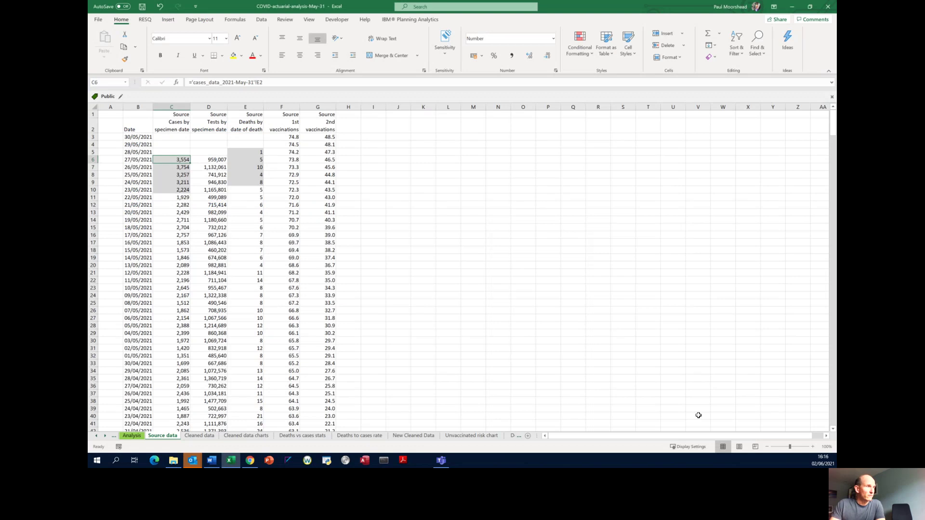
pyautogui.click(813, 447)
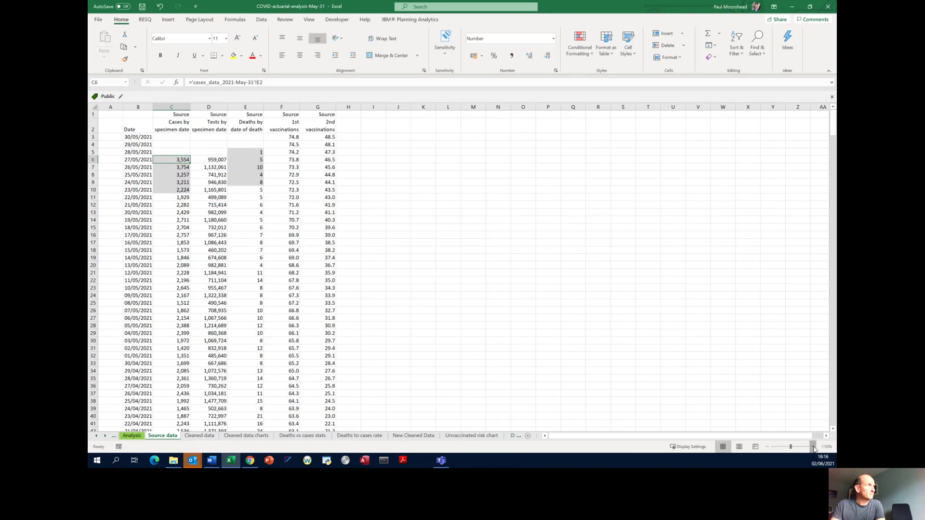
pyautogui.click(813, 447)
pyautogui.click(813, 447)
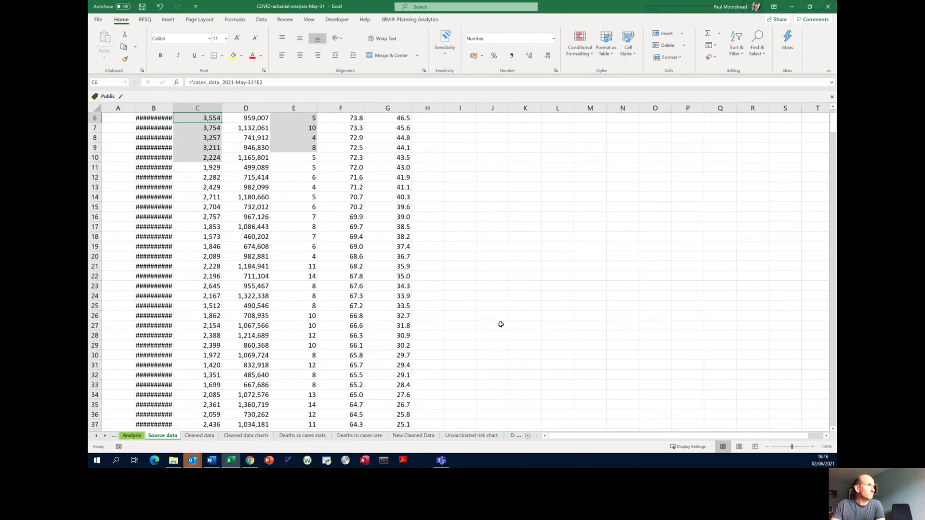
pyautogui.click(168, 108)
pyautogui.doubleClick(174, 108)
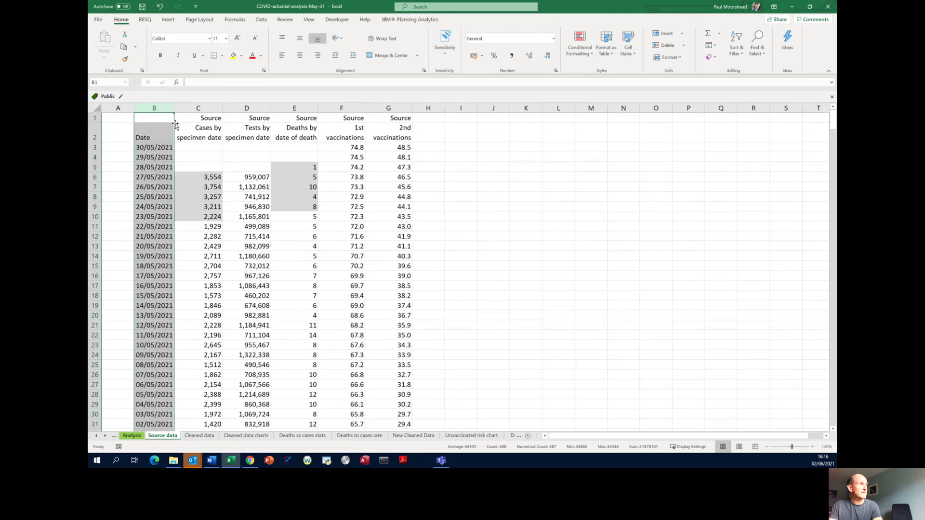
# - Examine the cases, tests, deaths and first and second vaccination columns on the Source data sheet
pyautogui.click(200, 145)
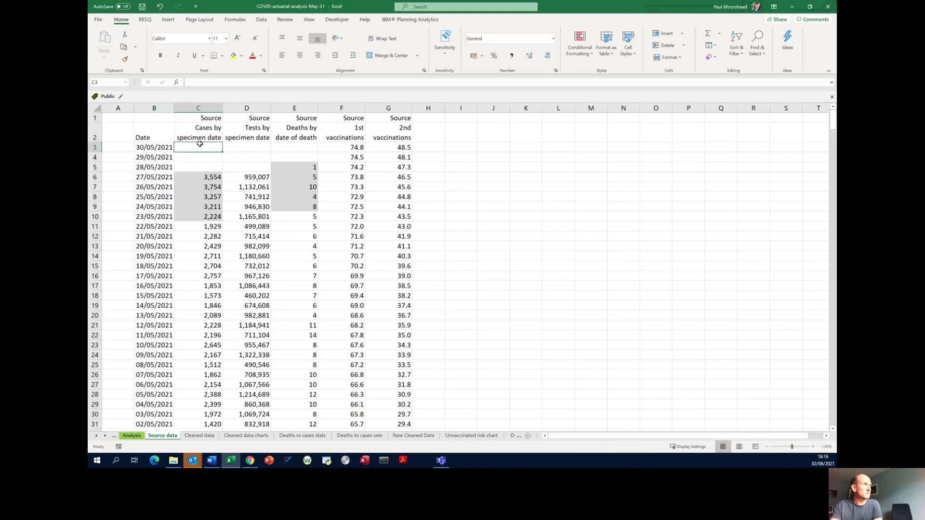
pyautogui.click(201, 130)
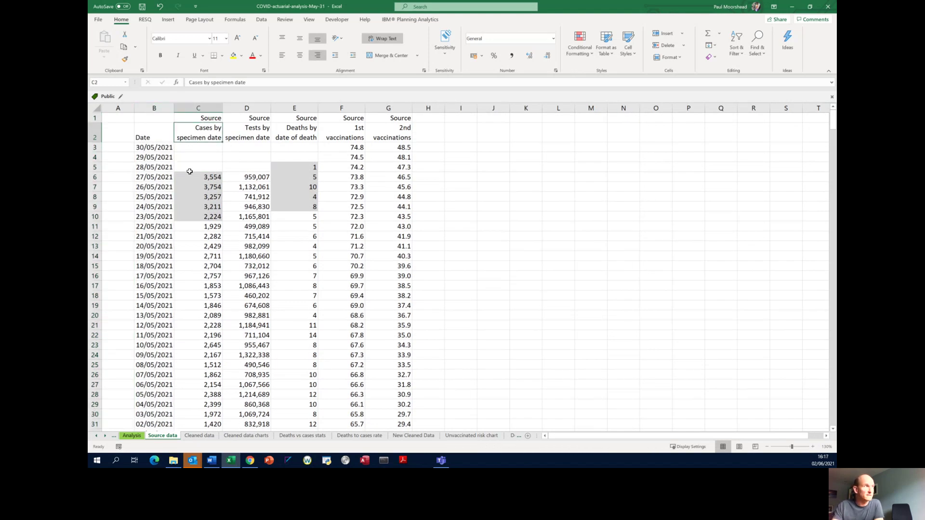
pyautogui.click(253, 131)
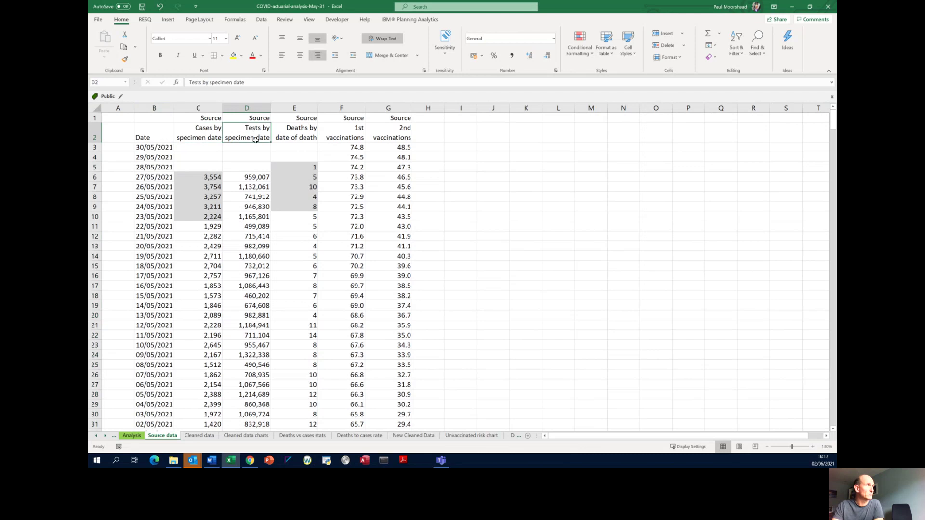
pyautogui.click(298, 131)
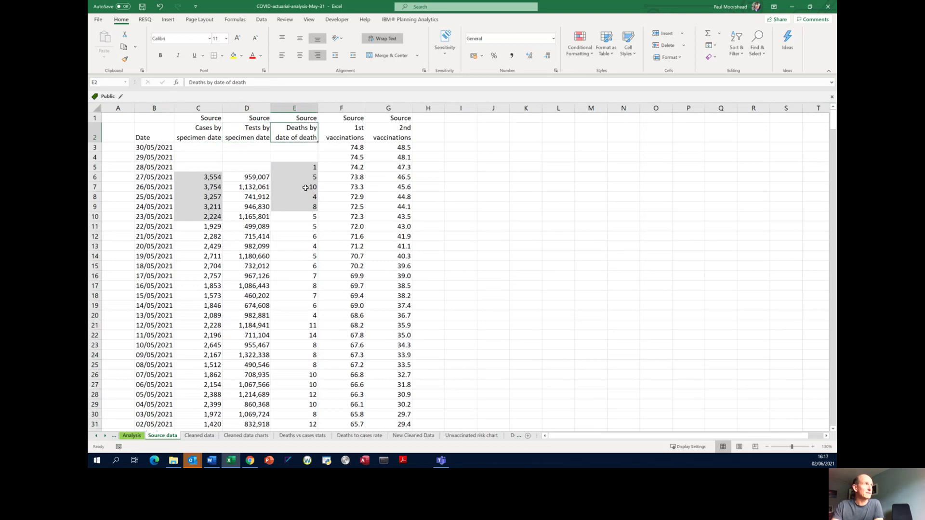
pyautogui.click(345, 133)
pyautogui.click(382, 133)
pyautogui.click(336, 135)
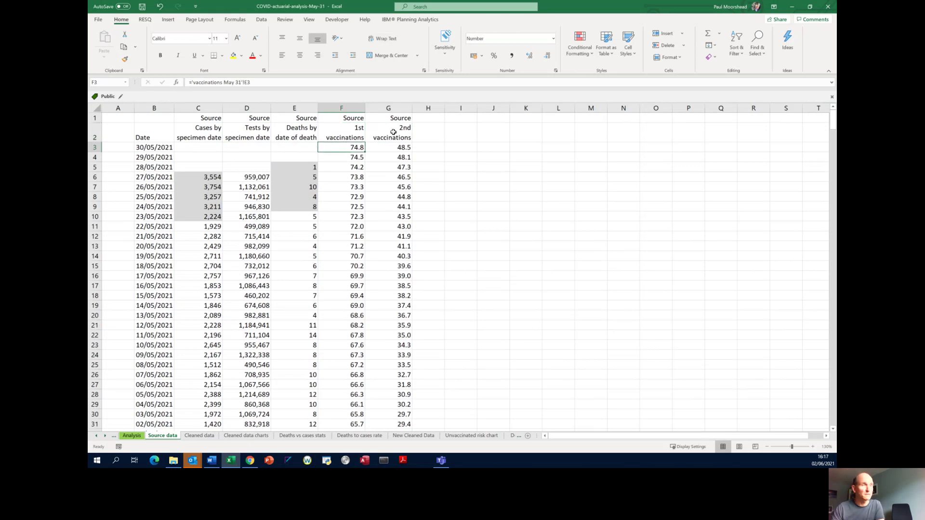
pyautogui.click(403, 157)
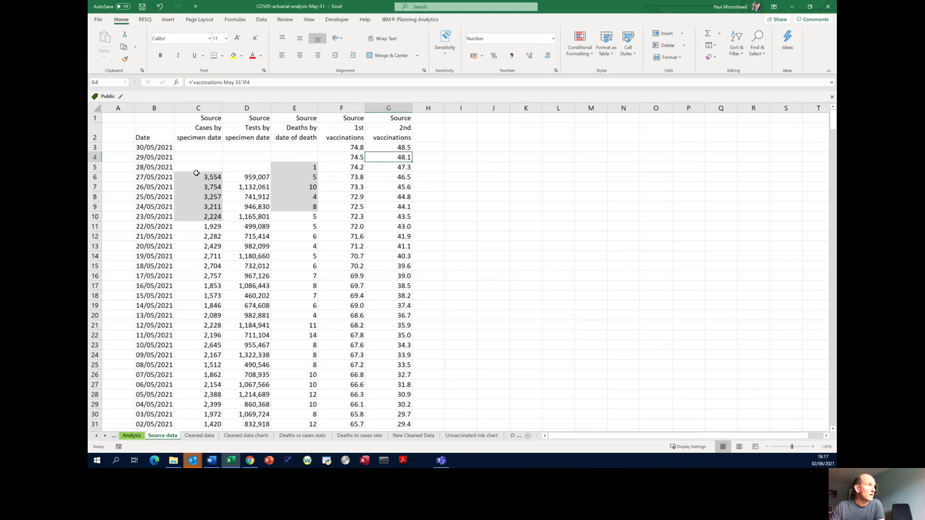
# - Examine the grey-shaded recent figures in the cases column (C6:C10) and the deaths column (E5:E9)
pyautogui.moveTo(206, 177); pyautogui.dragTo(206, 218)
pyautogui.moveTo(296, 166); pyautogui.dragTo(313, 212)
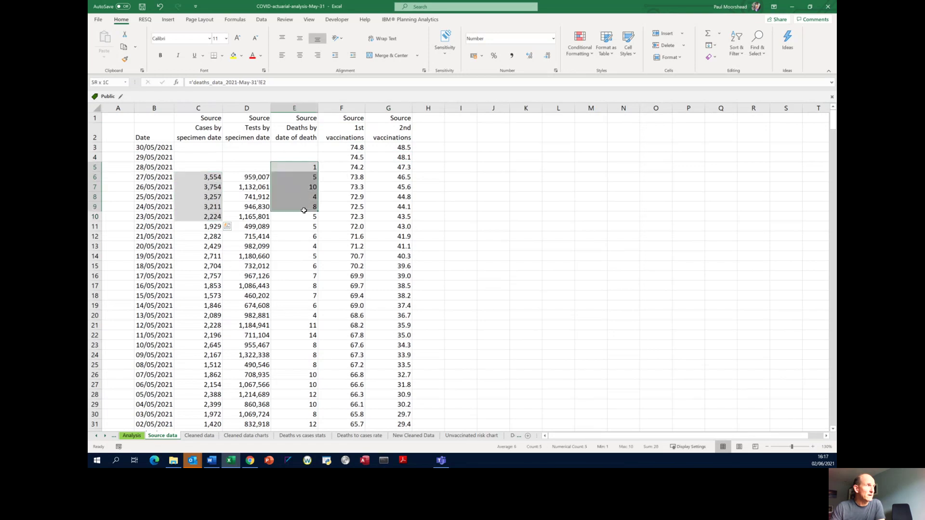
pyautogui.click(202, 178)
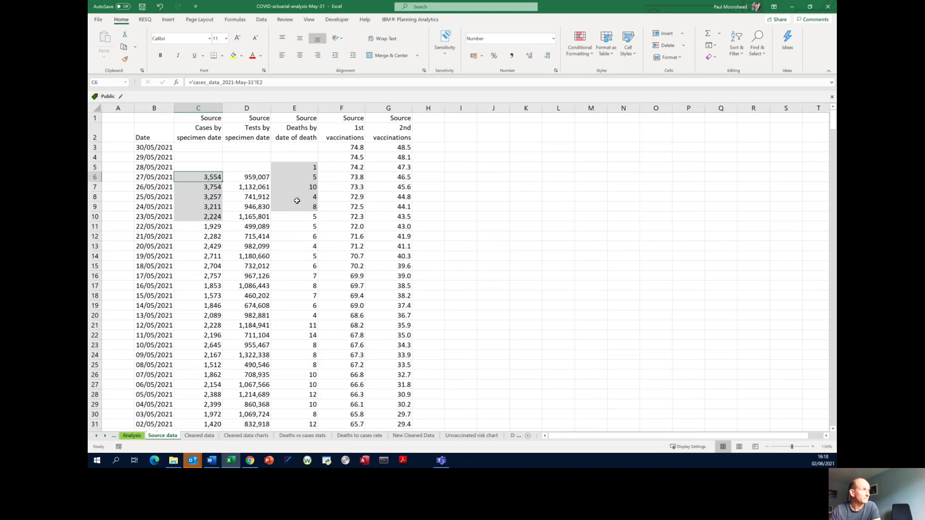
# - Show the Cleaned data sheet at 120% zoom and select the grey cases cells C6:C10
pyautogui.hotkey('ctrl', 'pagedown')
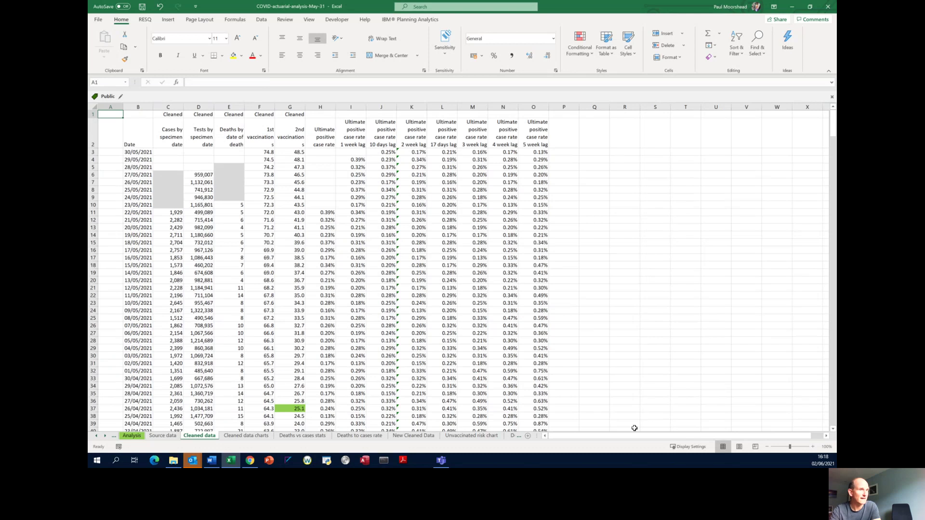
pyautogui.click(813, 447)
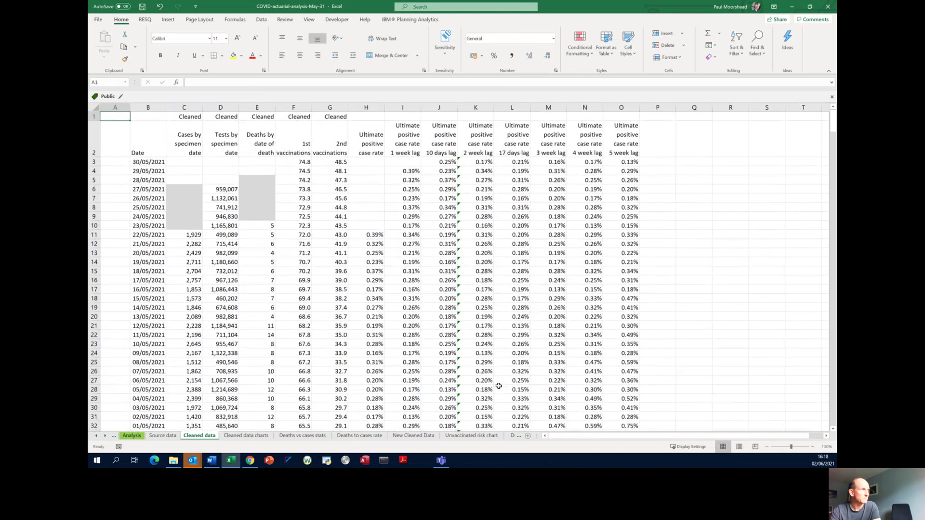
pyautogui.moveTo(187, 191)
pyautogui.mouseDown()
pyautogui.moveTo(190, 219)
pyautogui.moveTo(186, 188)
pyautogui.mouseUp()
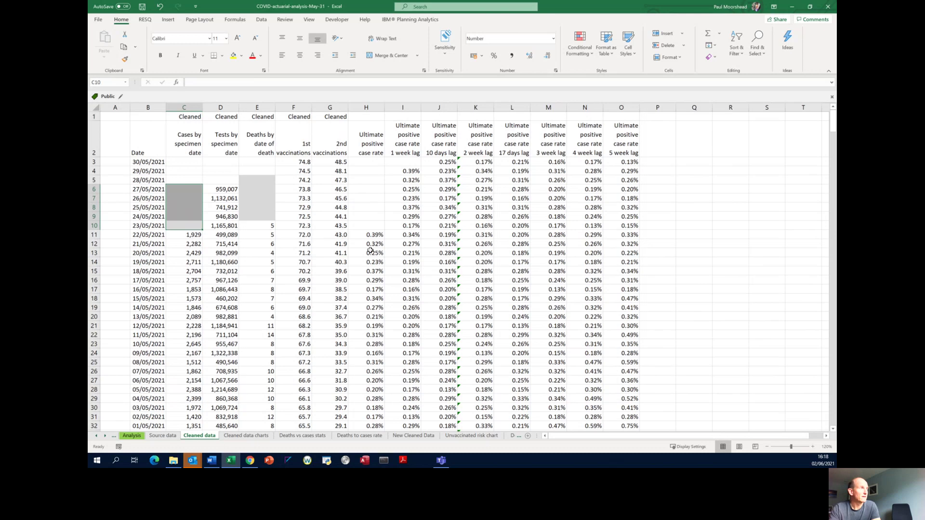
# - Inspect the ultimate positive case rate formula in H11 and its source cells C11 and D11
pyautogui.click(373, 234)
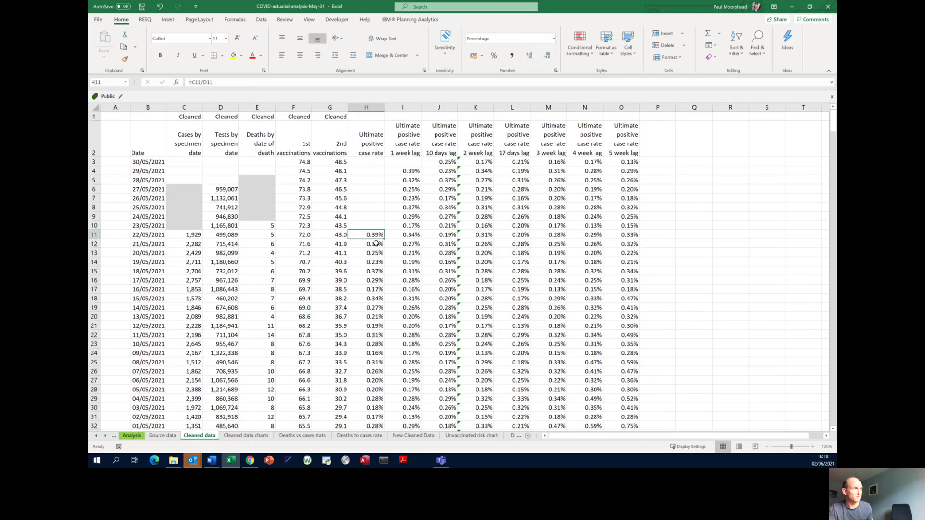
pyautogui.press('F2')
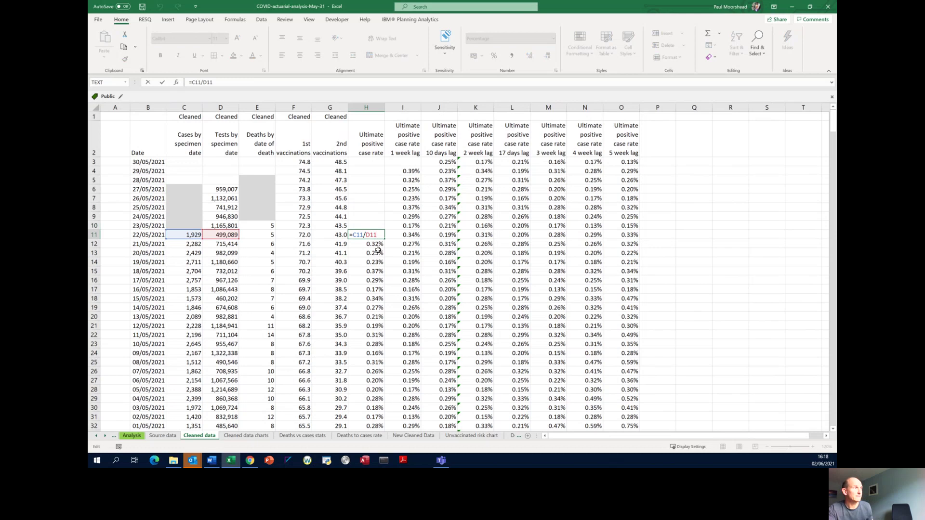
pyautogui.press('Escape')
pyautogui.click(184, 238)
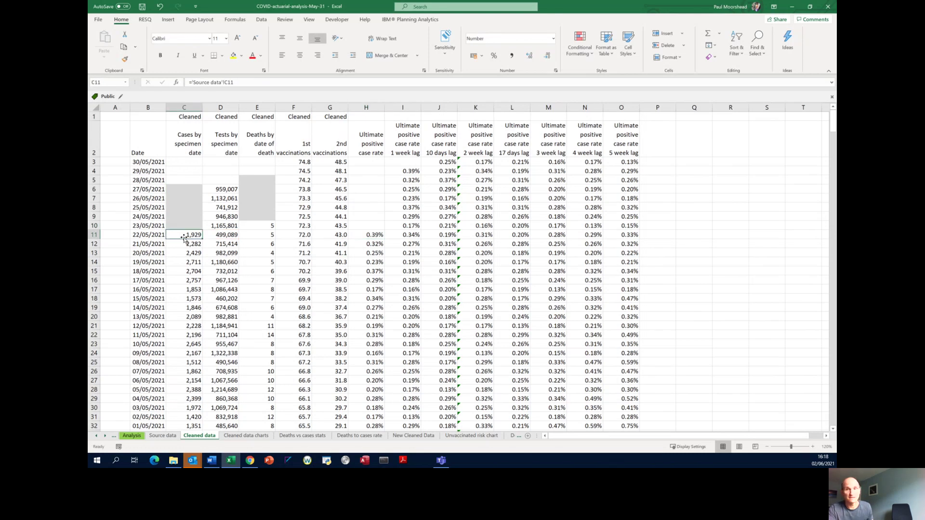
pyautogui.click(217, 235)
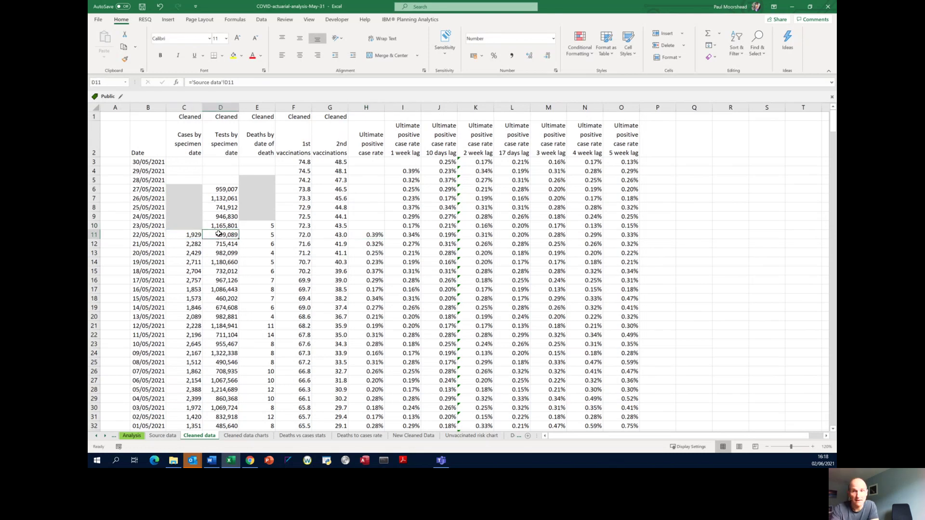
pyautogui.click(372, 236)
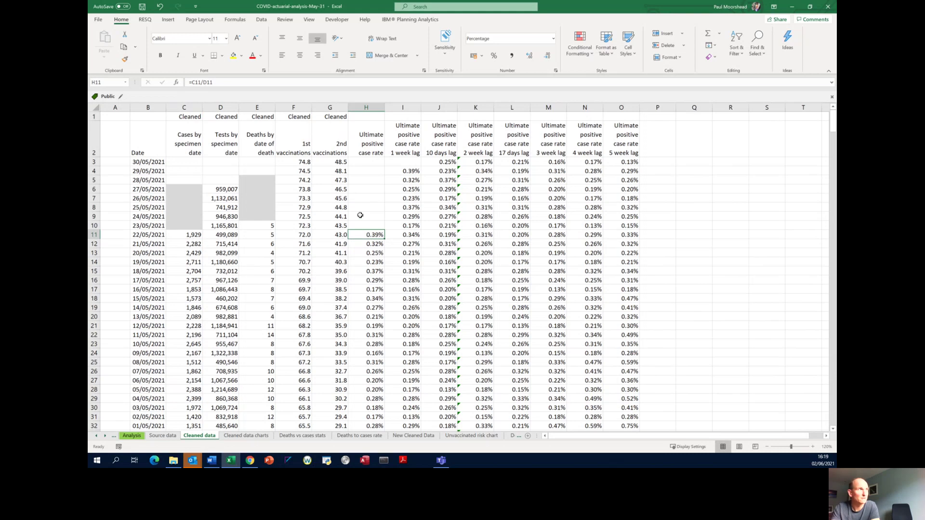
# - Review the 2 week lag and 3 week lag positive case rate columns against the cases column
pyautogui.click(474, 148)
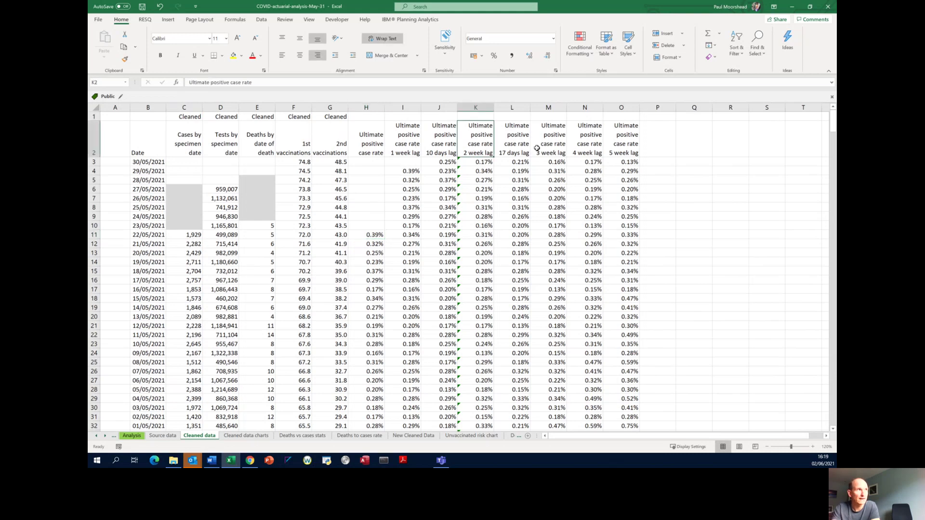
pyautogui.click(551, 149)
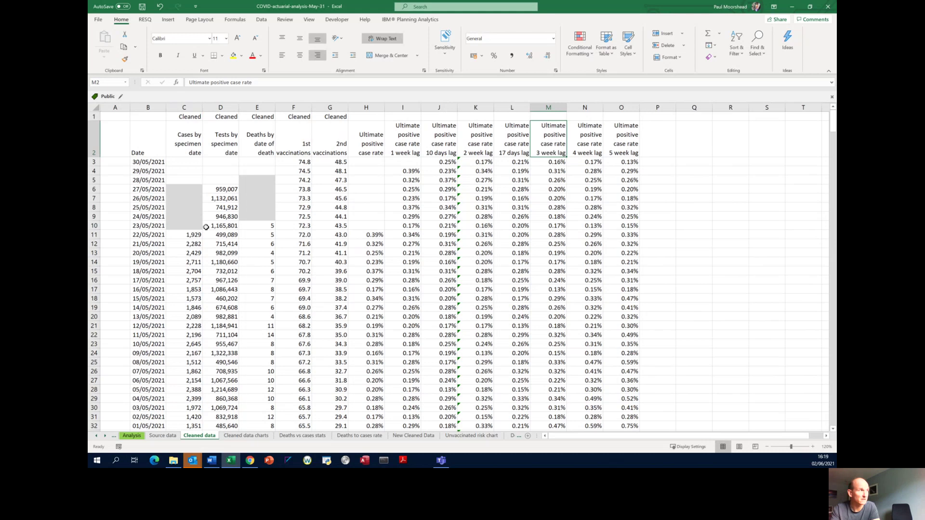
pyautogui.click(190, 237)
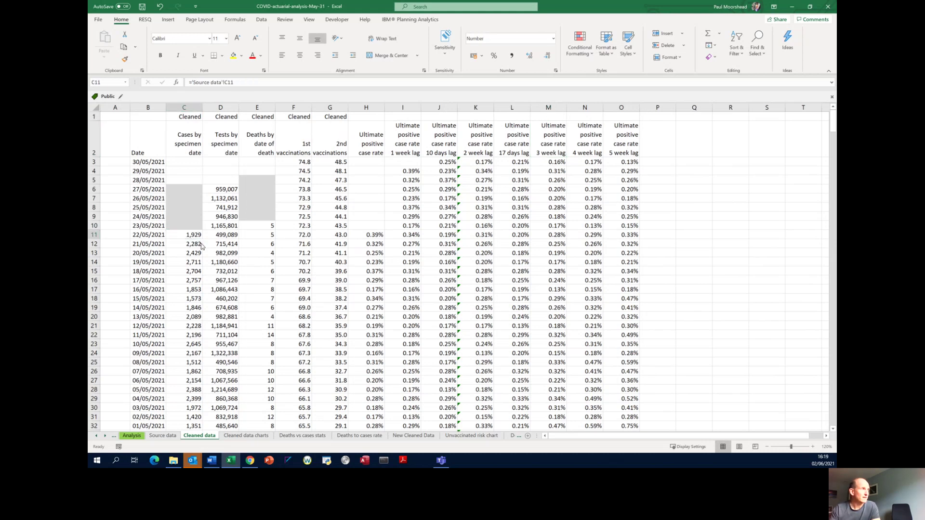
# - Examine the Cleaned data charts sheet and compare its charts with the coronavirus daily summary in the browser
pyautogui.hotkey('ctrl', 'pagedown')
pyautogui.hotkey('ctrl', 'Home')
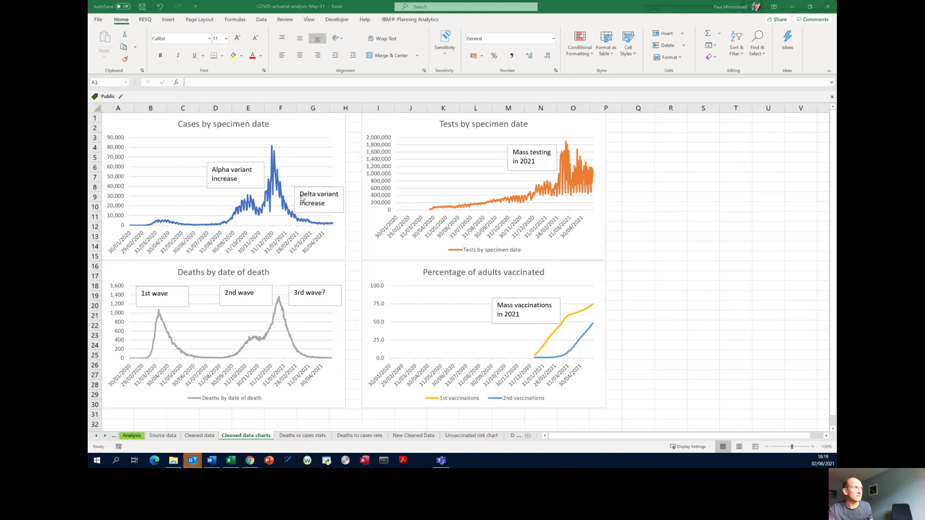
pyautogui.hotkey('alt', 'Tab')
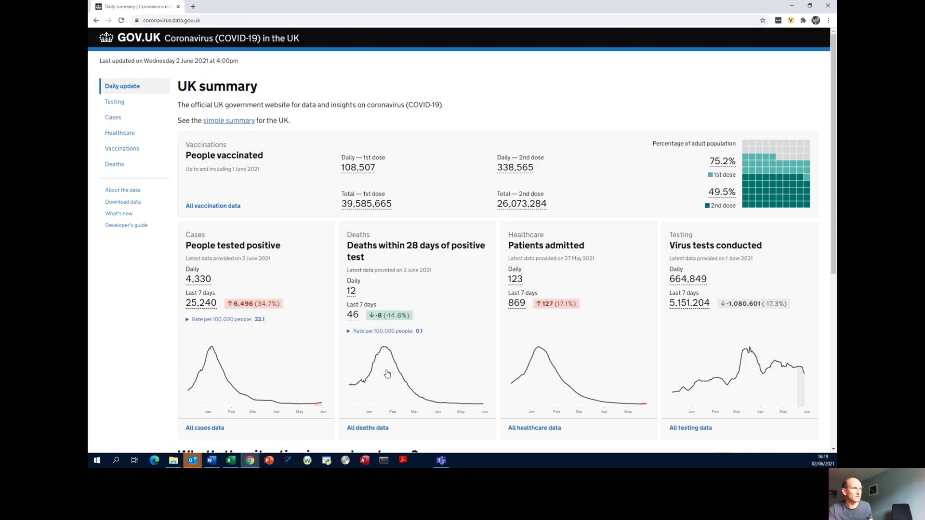
pyautogui.hotkey('alt', 'Tab')
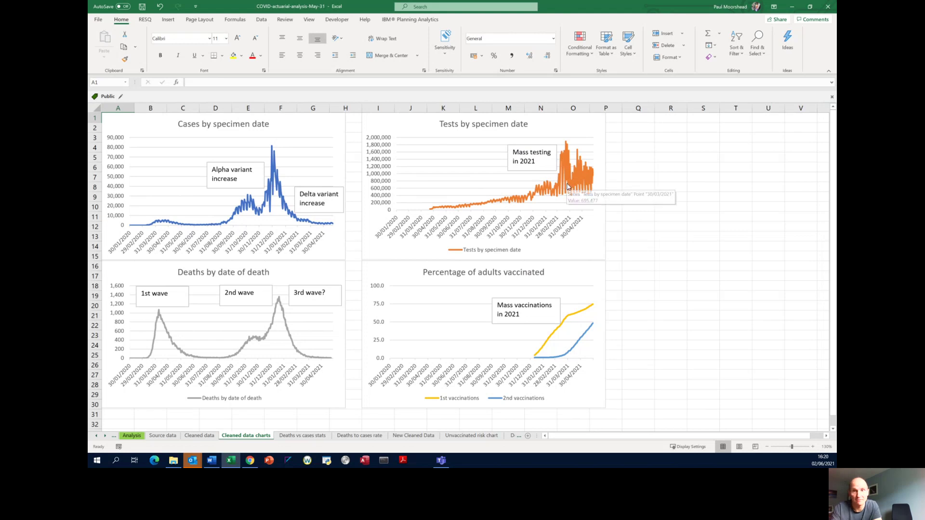
pyautogui.moveTo(566, 186)
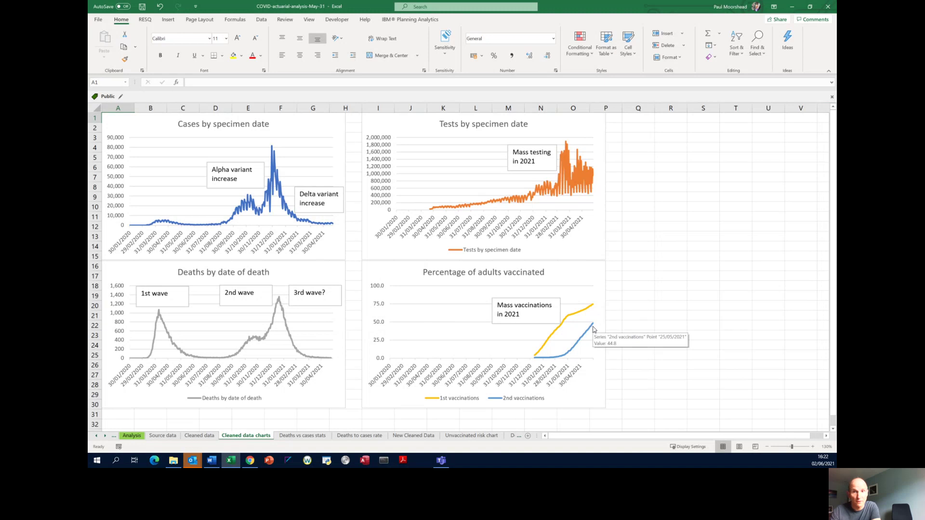
pyautogui.moveTo(591, 330)
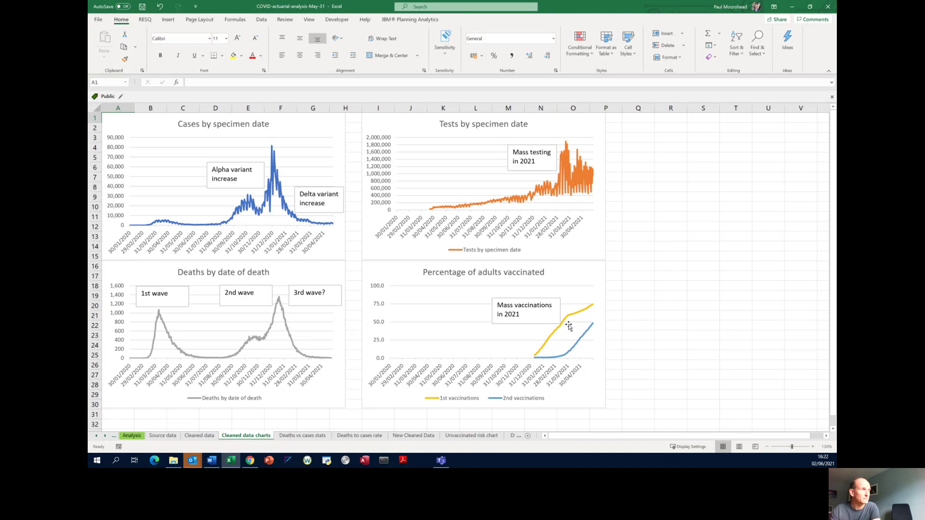
# - Show the correlation table and conclusion at the start of the Deaths vs cases stats sheet
pyautogui.click(301, 437)
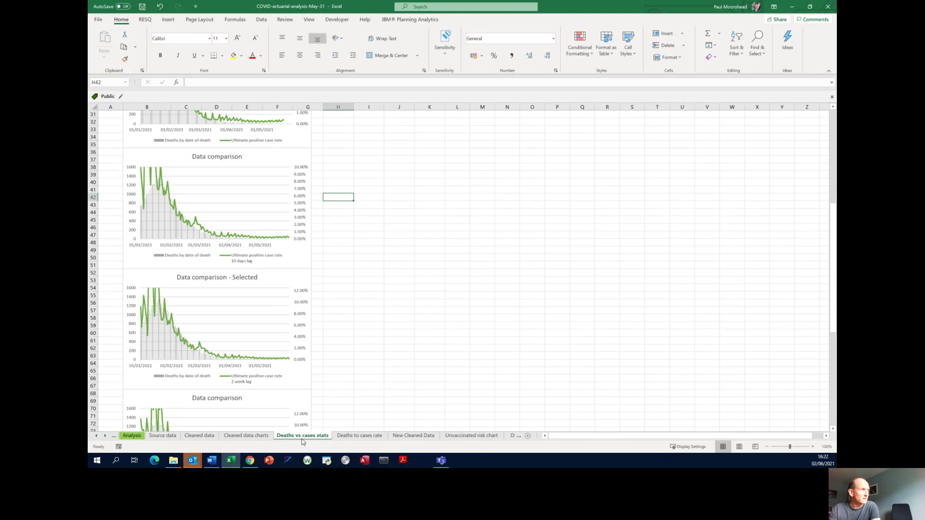
pyautogui.scroll(10, 356, 366)
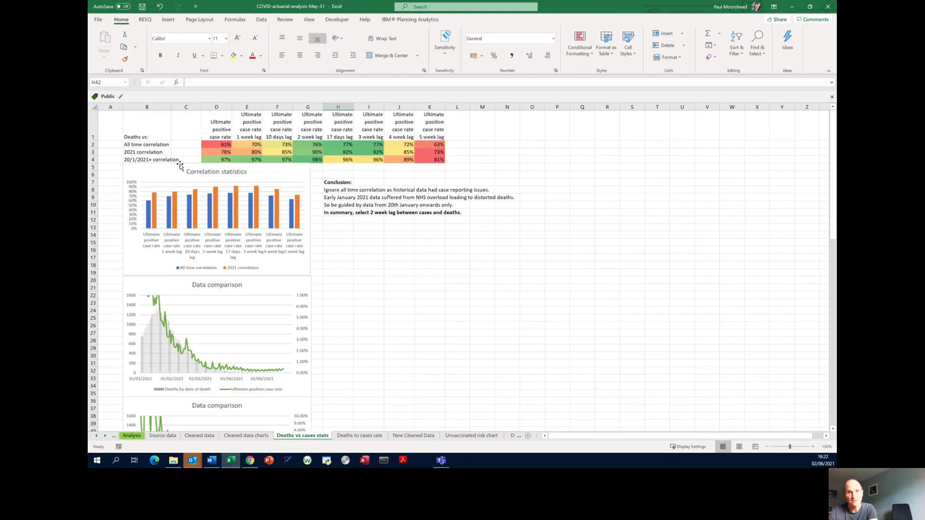
# - Inspect the "Deaths vs:" label, the ultimate positive case rate header in D1 and the correlation formulas in D4 and D2
pyautogui.click(217, 129)
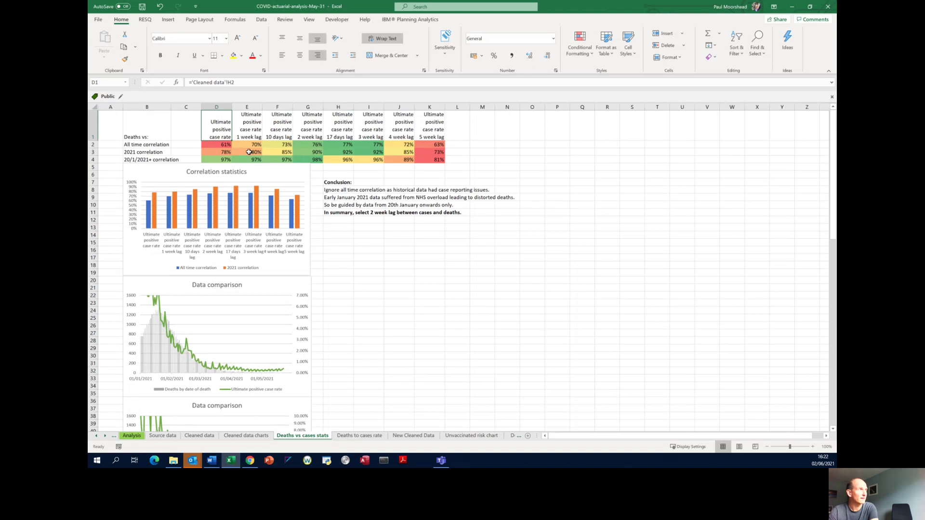
pyautogui.click(135, 130)
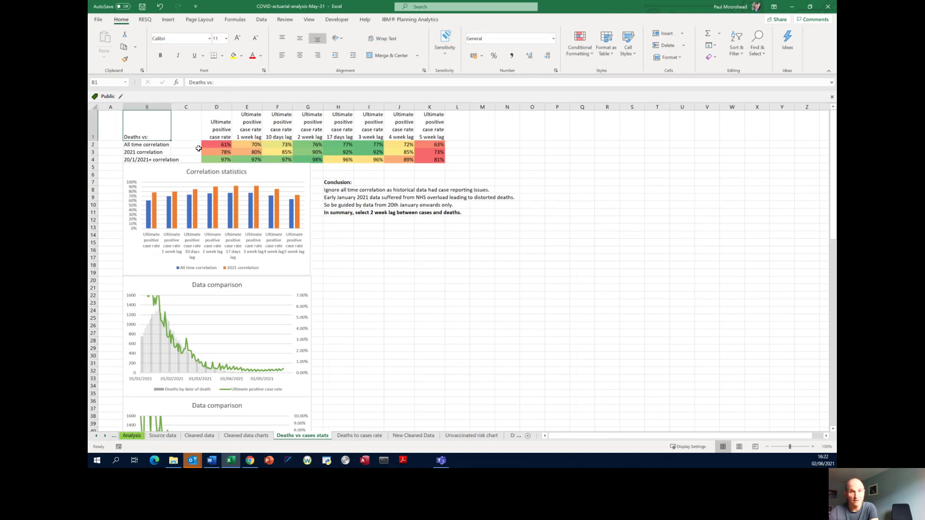
pyautogui.click(222, 130)
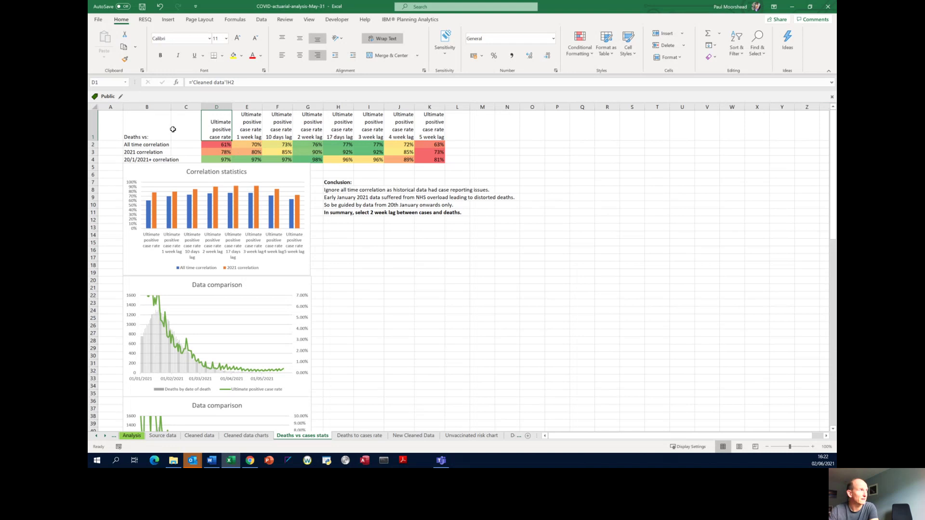
pyautogui.click(214, 160)
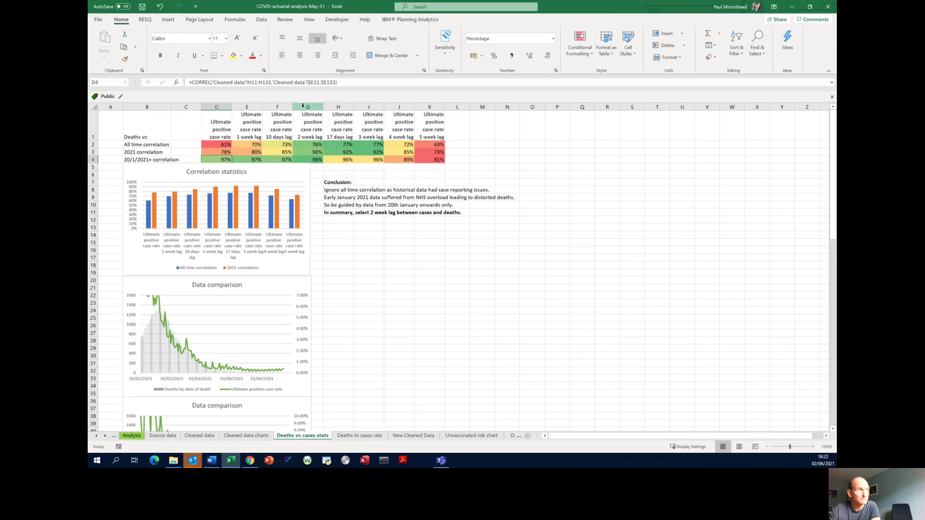
pyautogui.click(217, 145)
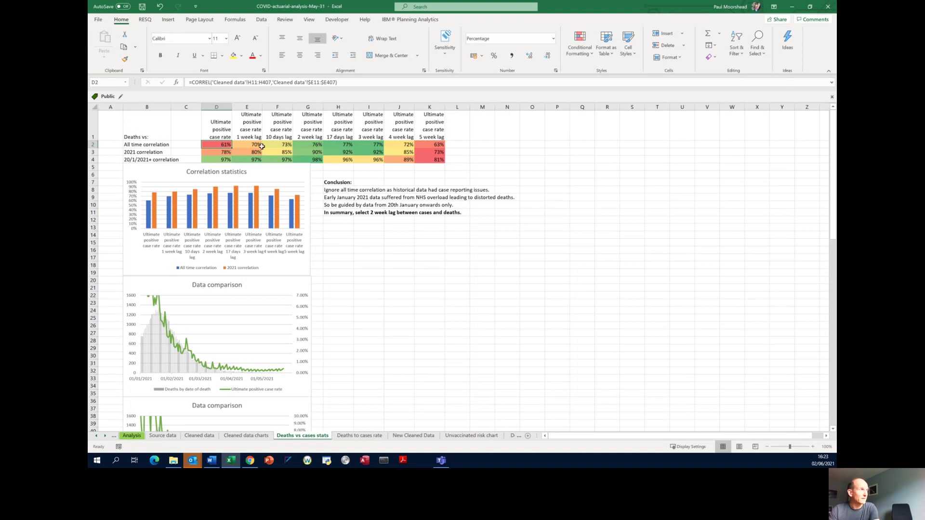
# - Go through the ultimate positive case rate headers in row 1, from the unlagged rate to the 5 week lag
pyautogui.click(229, 133)
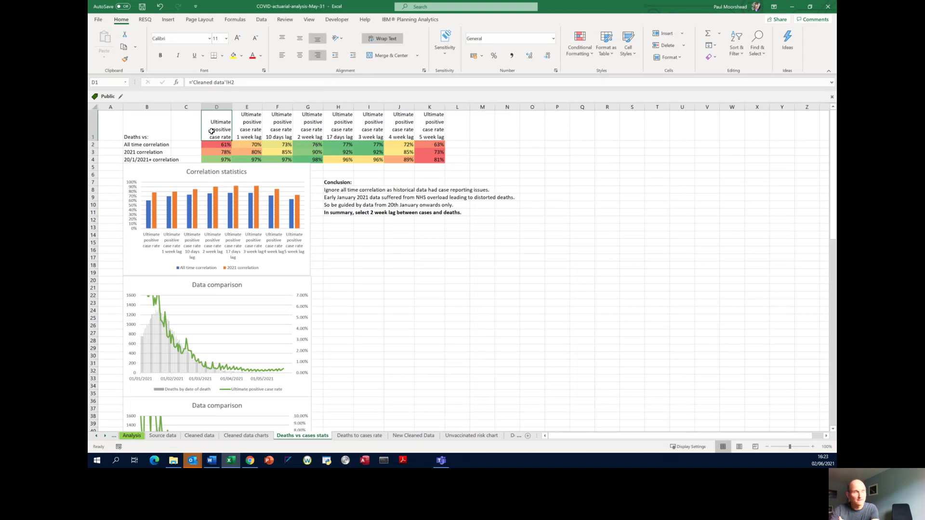
pyautogui.click(247, 122)
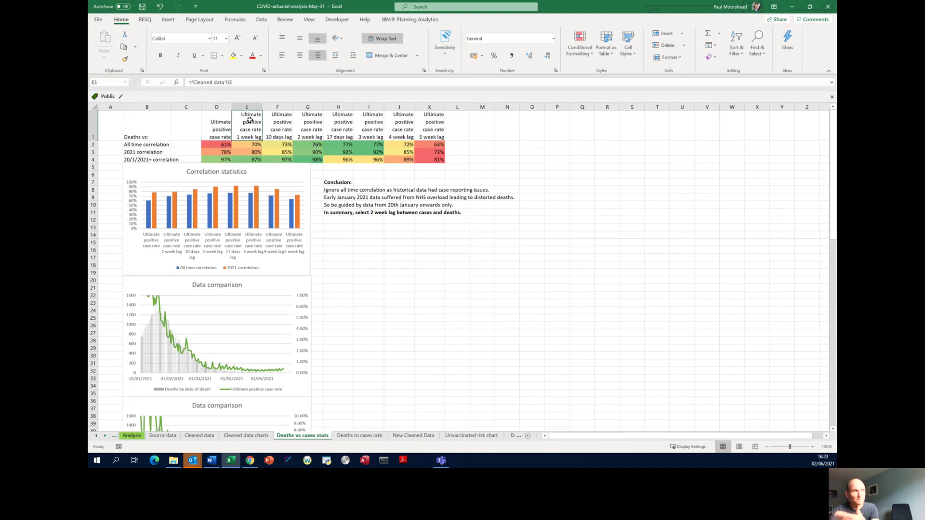
pyautogui.click(298, 125)
pyautogui.click(366, 126)
pyautogui.click(433, 128)
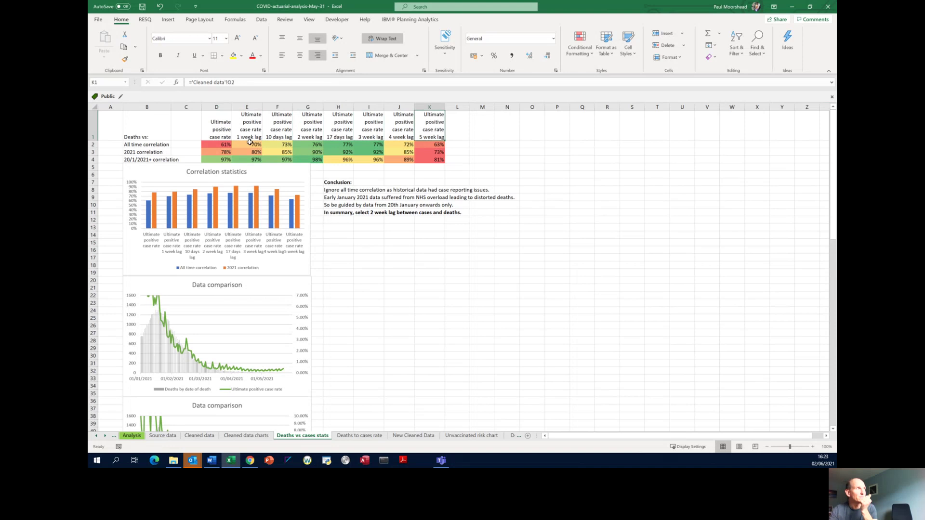
# - Review the All time correlation row and inspect its CORREL formula in D2
pyautogui.click(133, 144)
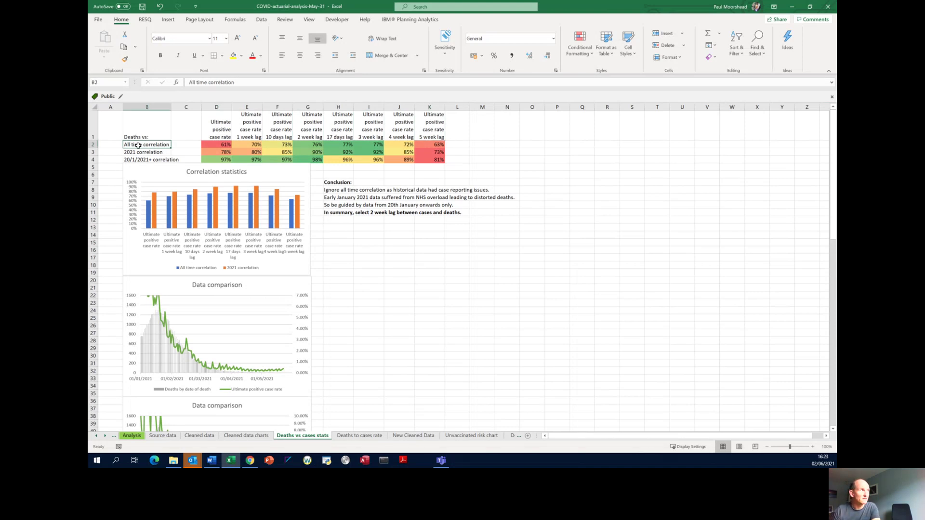
pyautogui.press('Right')
pyautogui.press('Right')
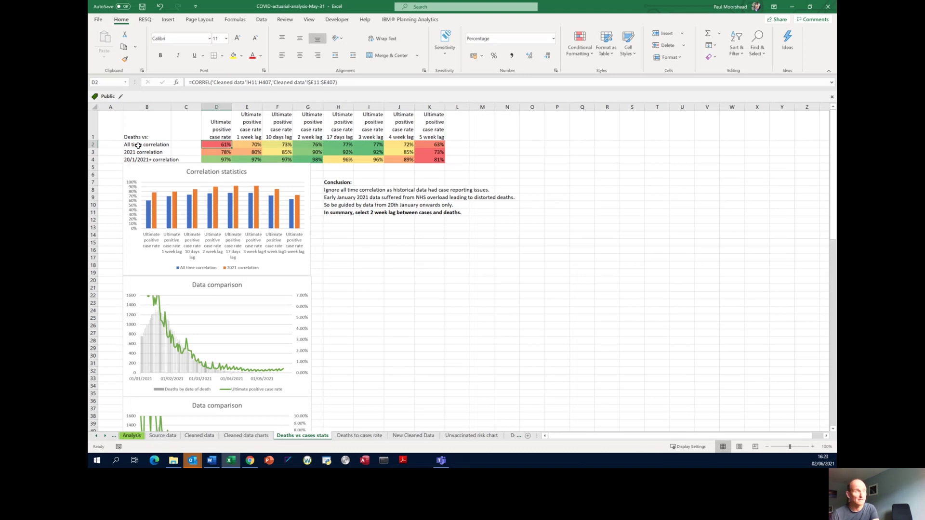
pyautogui.click(139, 145)
pyautogui.press('Right')
pyautogui.press('Right')
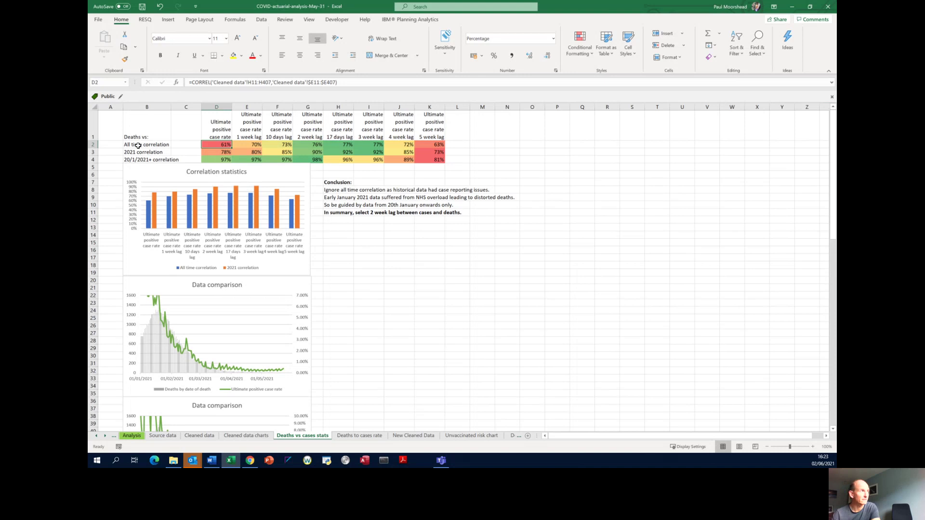
# - Review the 2021 correlation row and inspect its CORREL formula in D3
pyautogui.press('Left')
pyautogui.press('Left')
pyautogui.press('Down')
pyautogui.press('Right')
pyautogui.press('Right')
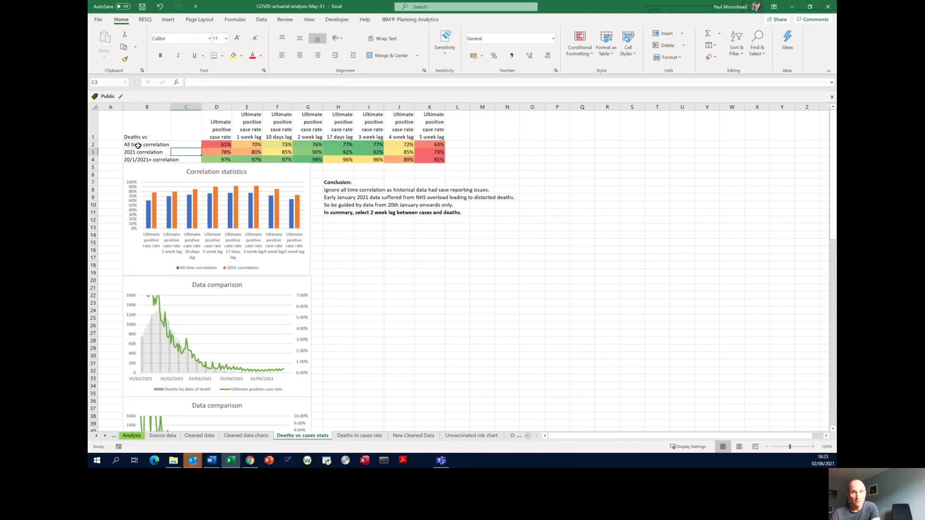
pyautogui.press('Left')
pyautogui.press('Left')
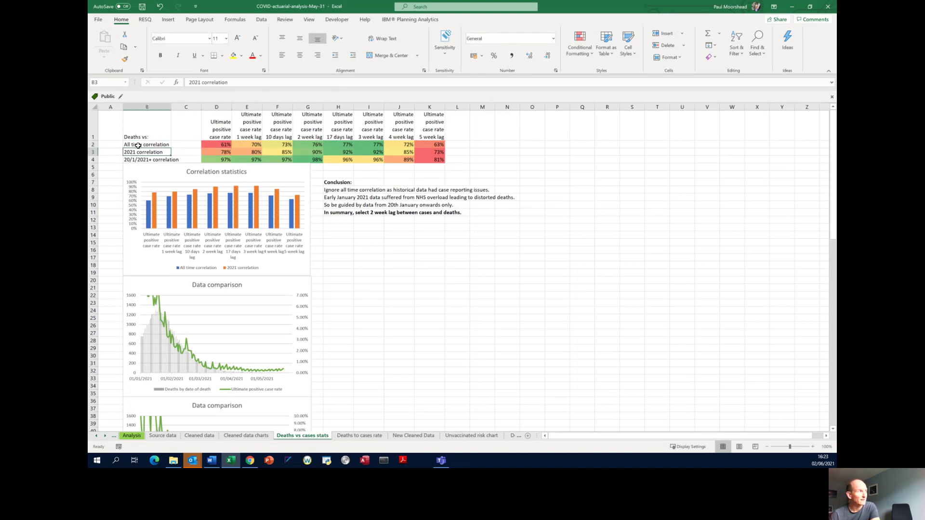
pyautogui.press('Right')
pyautogui.press('Right')
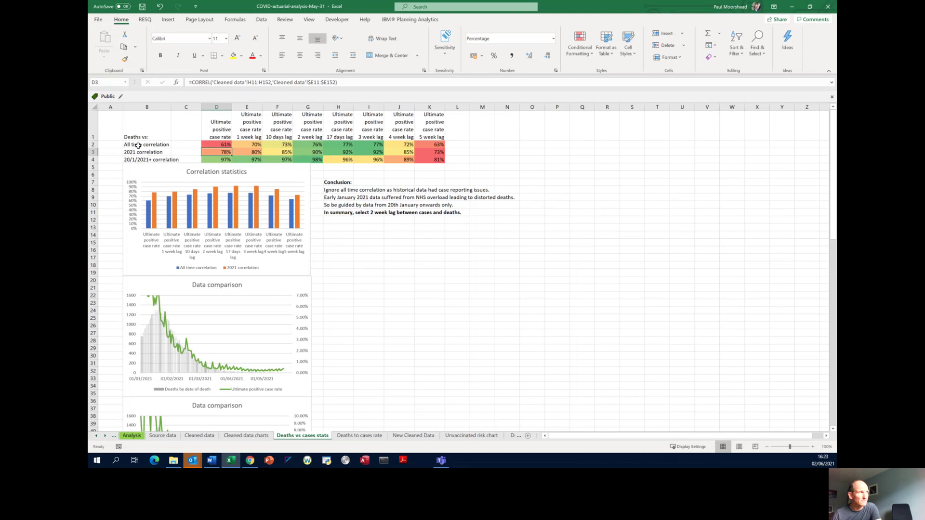
# - Inspect the 20/1/2021+ correlation formulas in D4 to F4 and return to the row label in B4
pyautogui.press('Down')
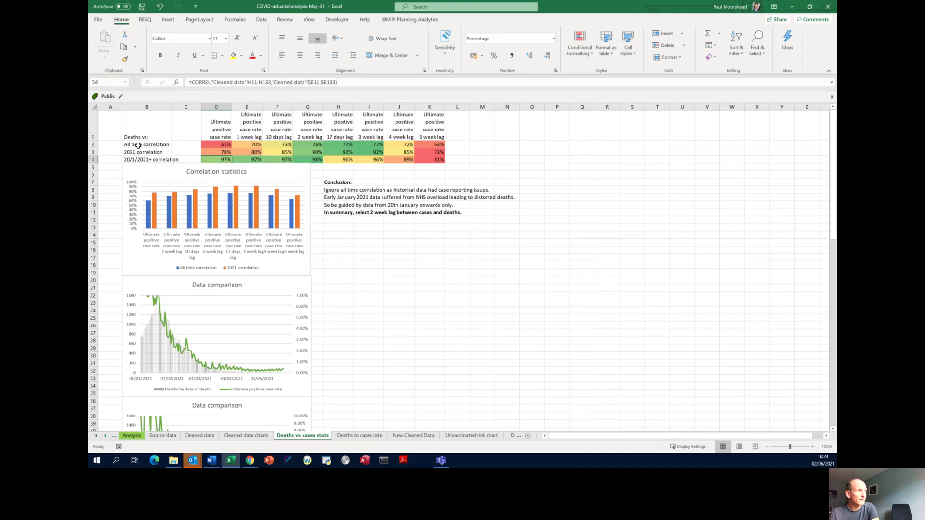
pyautogui.press('Left')
pyautogui.press('Left')
pyautogui.press('Right')
pyautogui.press('Right')
pyautogui.press('Right')
pyautogui.press('Right')
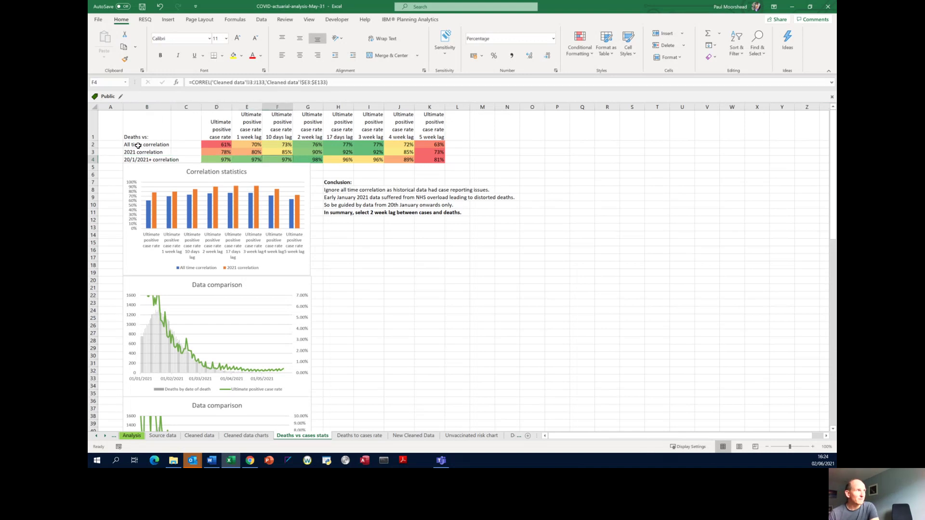
pyautogui.press('Left')
pyautogui.press('Left')
pyautogui.press('Left')
pyautogui.press('Left')
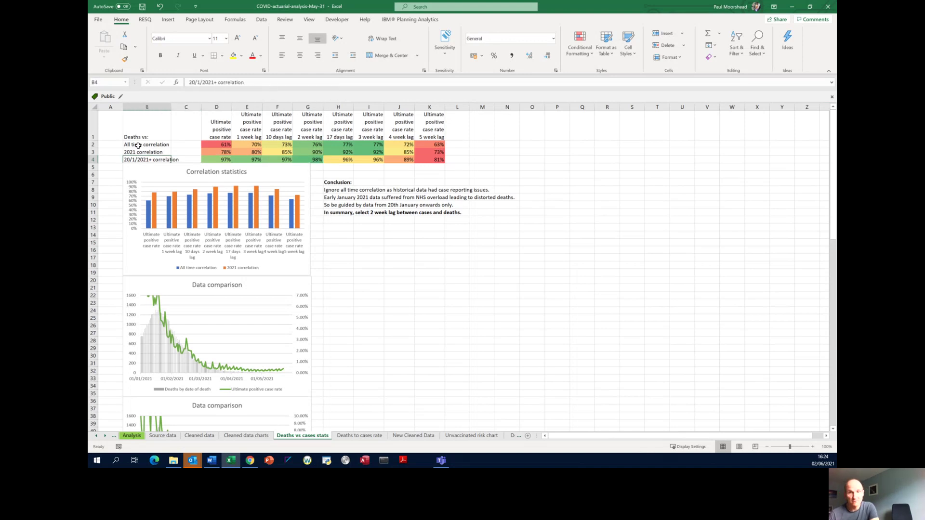
# - Compare the 20/1/2021+ correlations across the lag columns in row 4
pyautogui.press('Right')
pyautogui.press('Right')
pyautogui.press('Right')
pyautogui.press('Right')
pyautogui.press('Right')
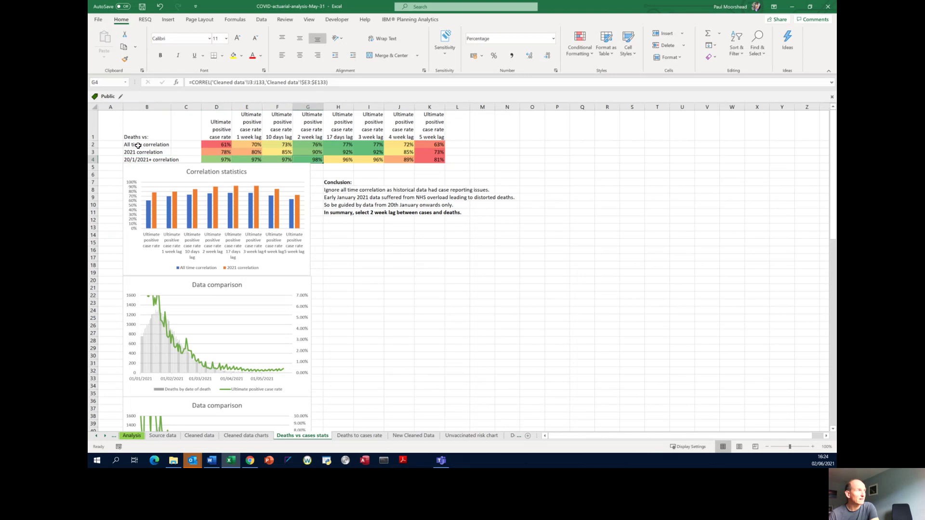
pyautogui.press('Right')
pyautogui.press('Right')
pyautogui.press('Right')
pyautogui.press('Left')
pyautogui.press('Left')
pyautogui.press('Left')
pyautogui.press('Left')
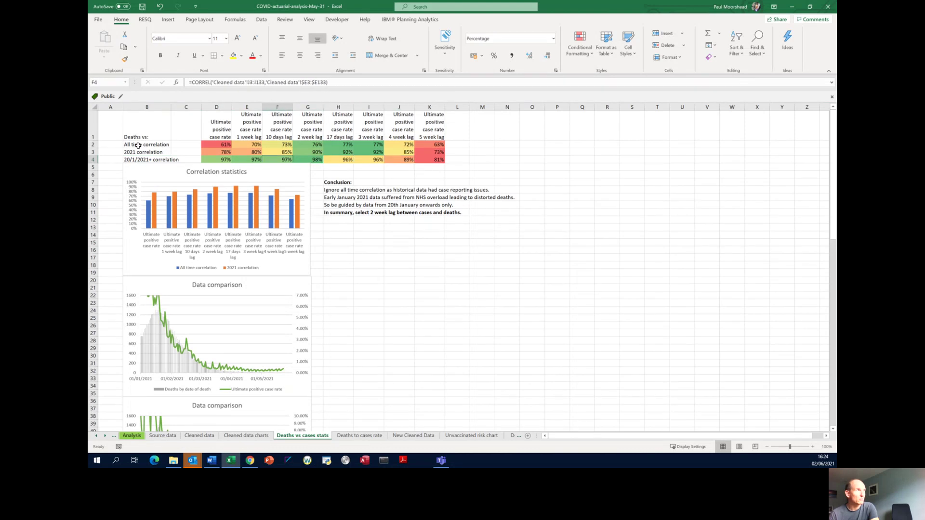
# - Match the 2 week lag header in G1 with its 20/1/2021+ correlation in G4
pyautogui.press('Left')
pyautogui.press('Right')
pyautogui.press('Right')
pyautogui.press('Up')
pyautogui.press('Up')
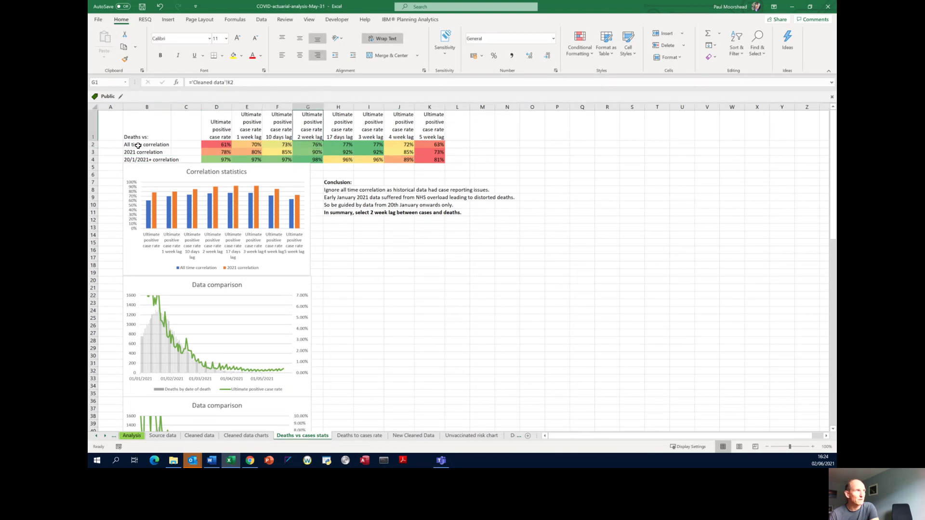
pyautogui.press('Down')
pyautogui.press('Down')
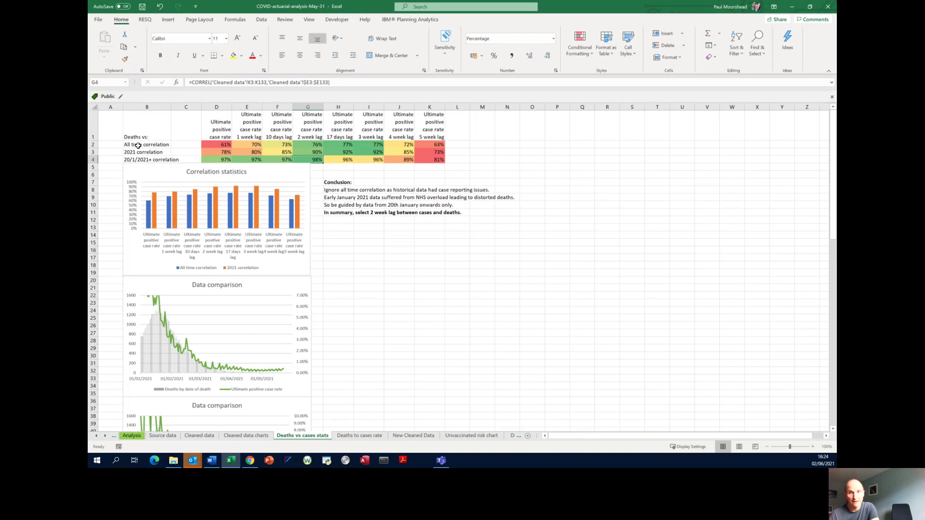
# - Read through the conclusion lines from H7 to the summary in H11
pyautogui.press('Right')
pyautogui.press('Down')
pyautogui.press('Down')
pyautogui.press('Down')
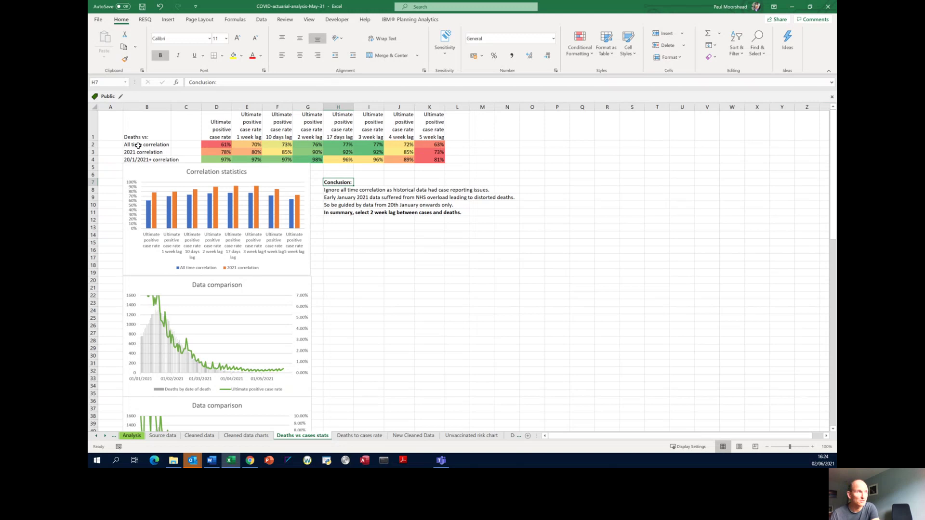
pyautogui.press('Down')
pyautogui.press('Down')
pyautogui.press('Down')
pyautogui.press('Down')
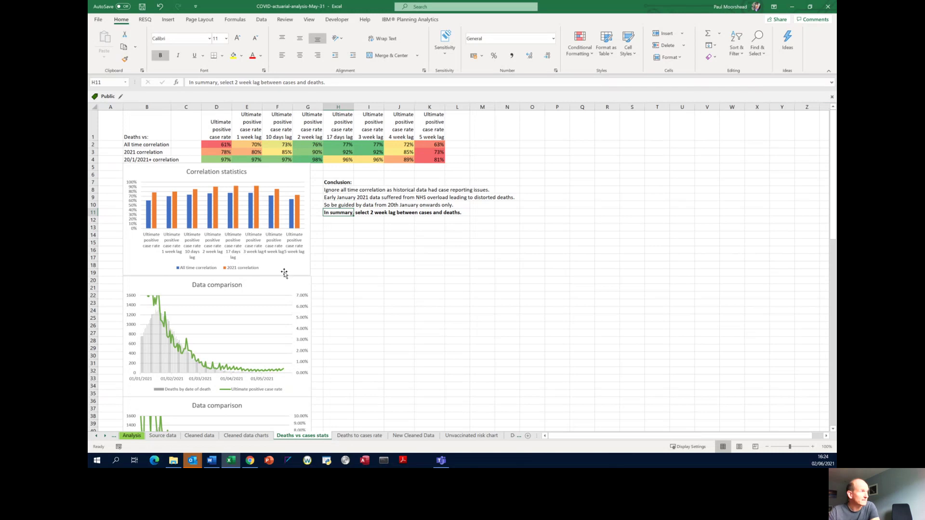
# - Examine the data comparison charts, focusing on the "Data comparison - Selected" chart with the 2 week lag
pyautogui.scroll(-12, 285, 273)
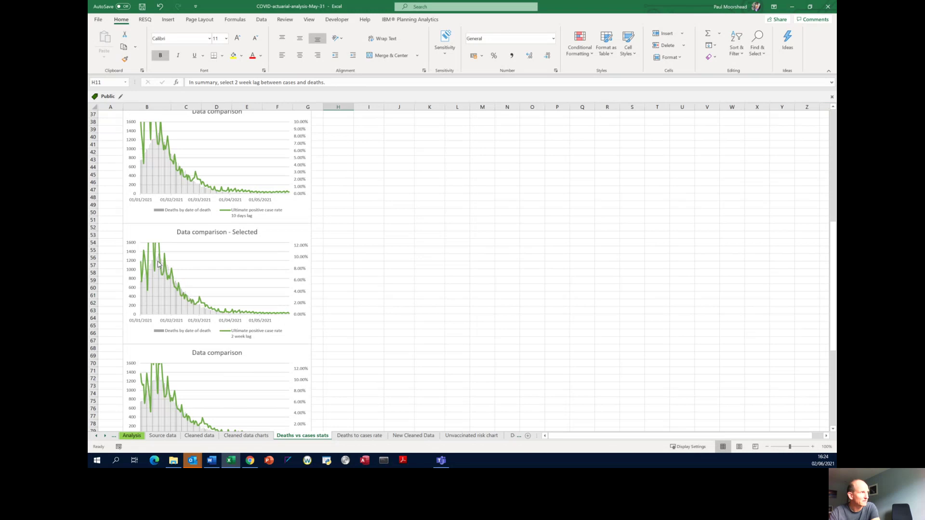
pyautogui.moveTo(160, 256)
pyautogui.moveTo(286, 315)
pyautogui.click(338, 302)
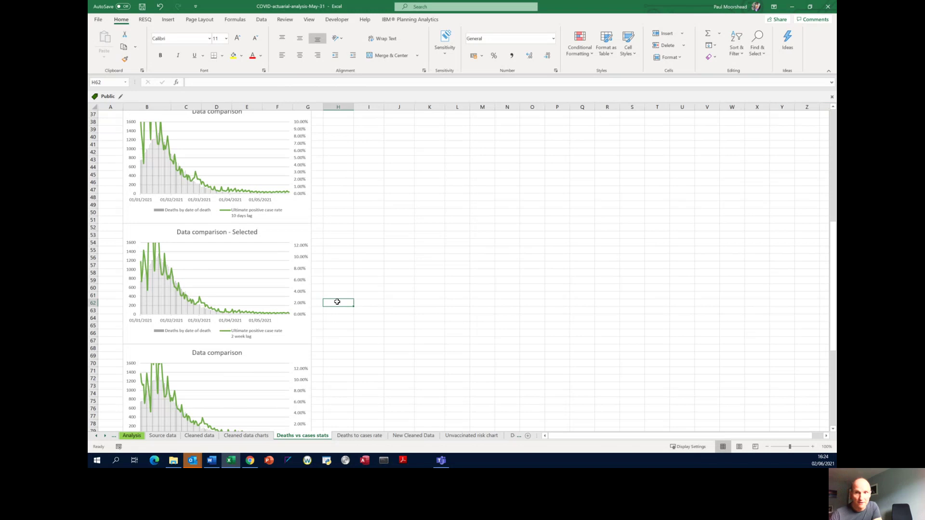
# - Return to the conclusion beside the correlation statistics chart and revisit its summary in H11 and heading in H7
pyautogui.scroll(12, 337, 302)
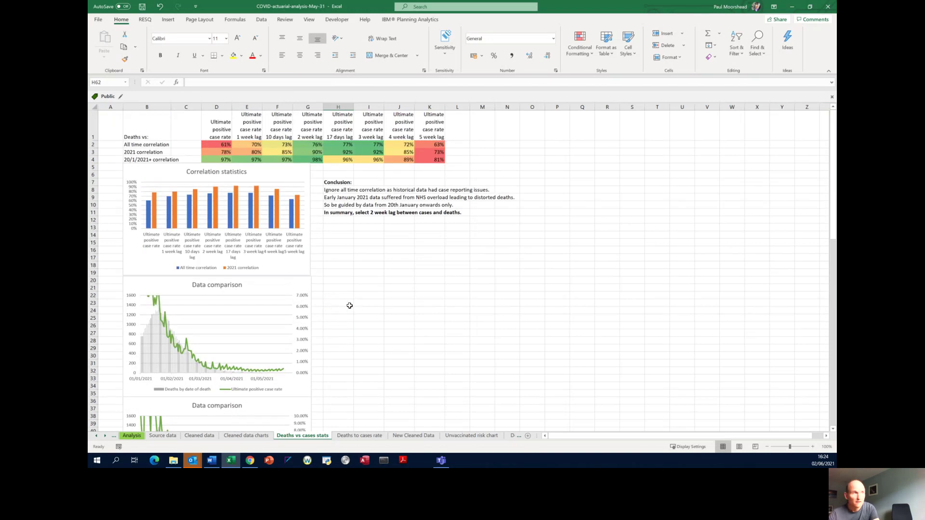
pyautogui.click(330, 295)
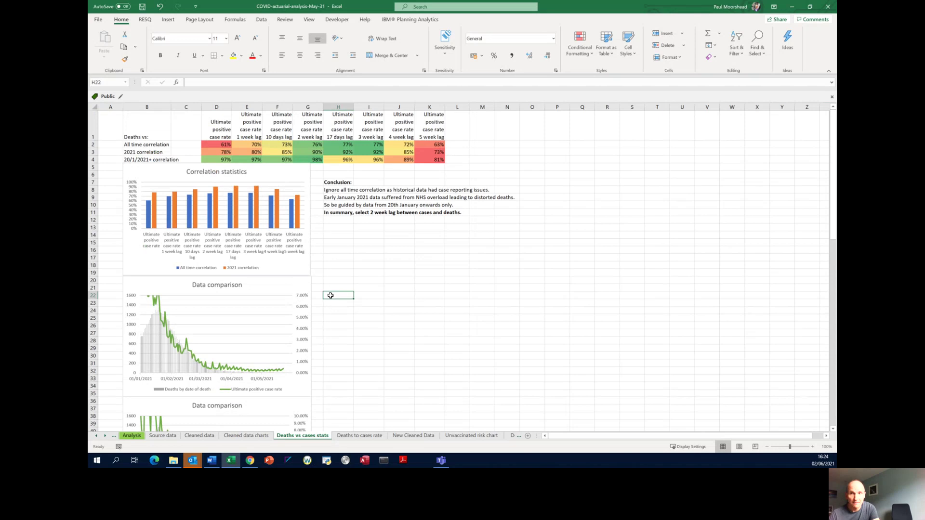
pyautogui.hotkey('ctrl', 'Up')
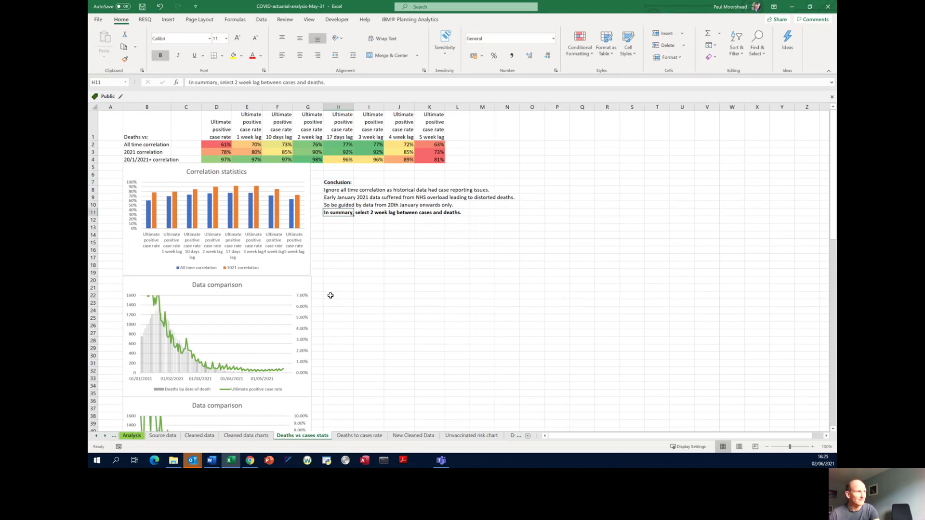
pyautogui.hotkey('ctrl', 'Up')
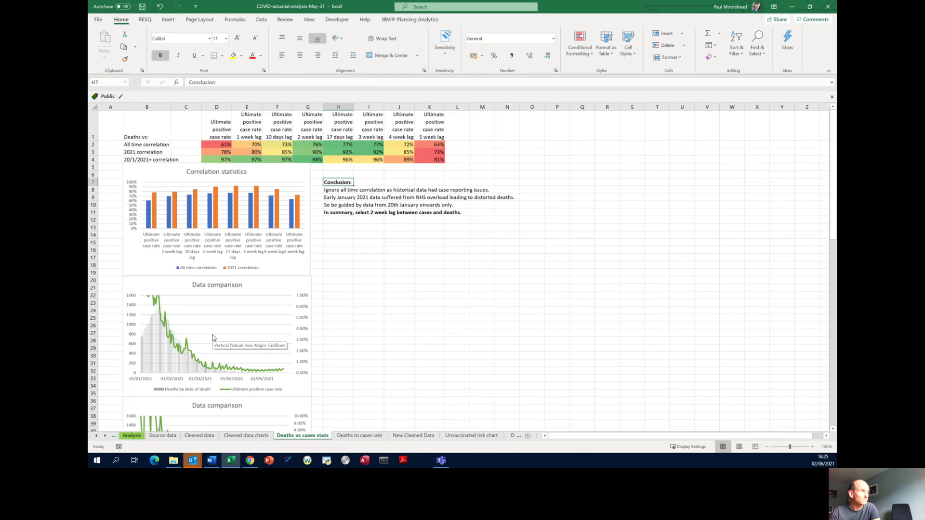
# - Show the start of the Deaths to cases rate sheet at 110% zoom
pyautogui.hotkey('ctrl', 'pagedown')
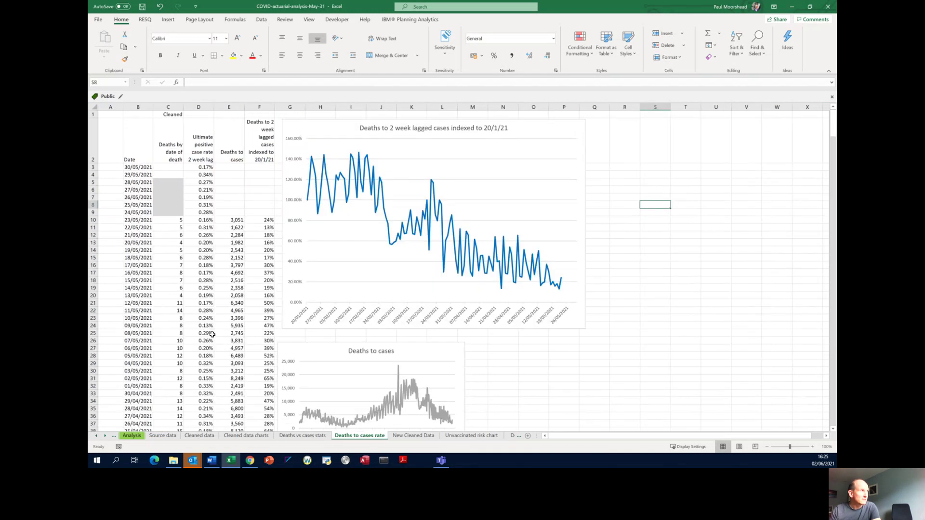
pyautogui.hotkey('ctrl', 'Home')
pyautogui.press('Right')
pyautogui.press('Right')
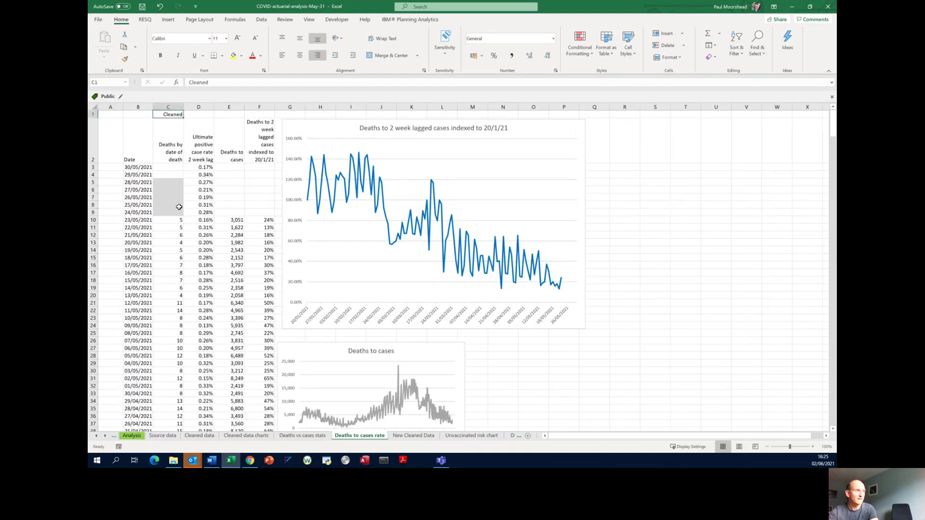
pyautogui.click(812, 448)
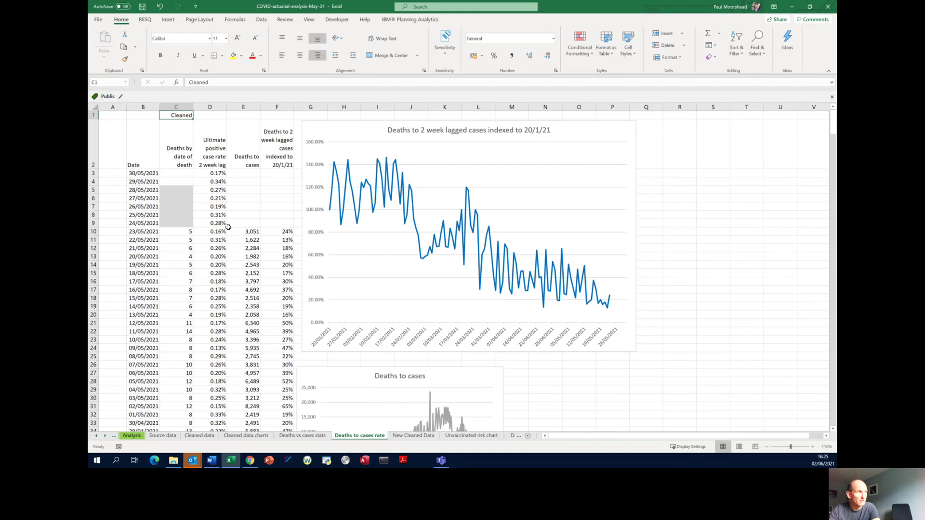
# - Inspect the deaths to cases formula in E10 and its source cells C10 and D10 for 23/05/2021
pyautogui.click(178, 238)
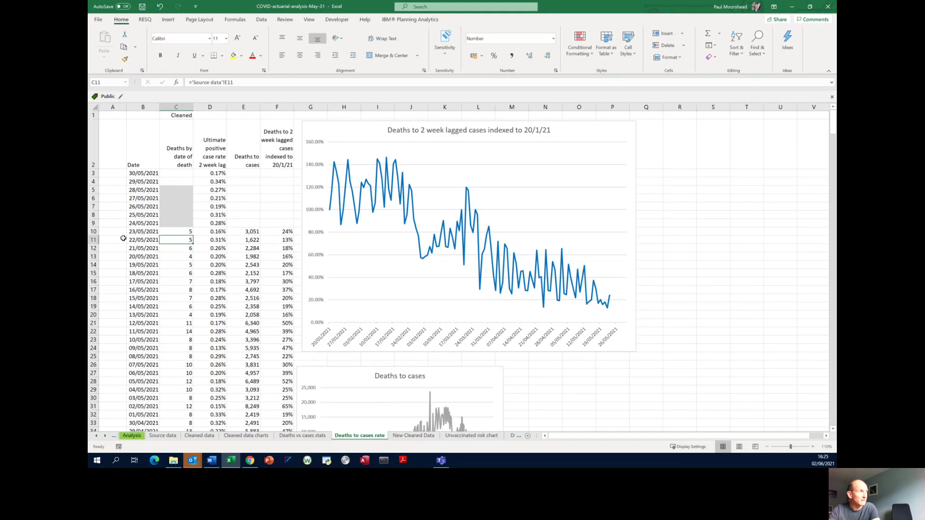
pyautogui.click(176, 231)
pyautogui.click(223, 233)
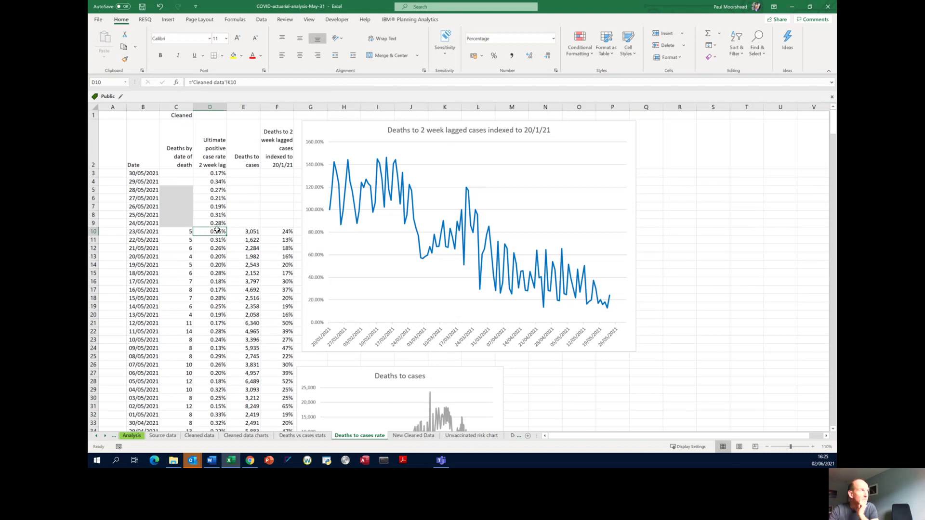
pyautogui.click(254, 230)
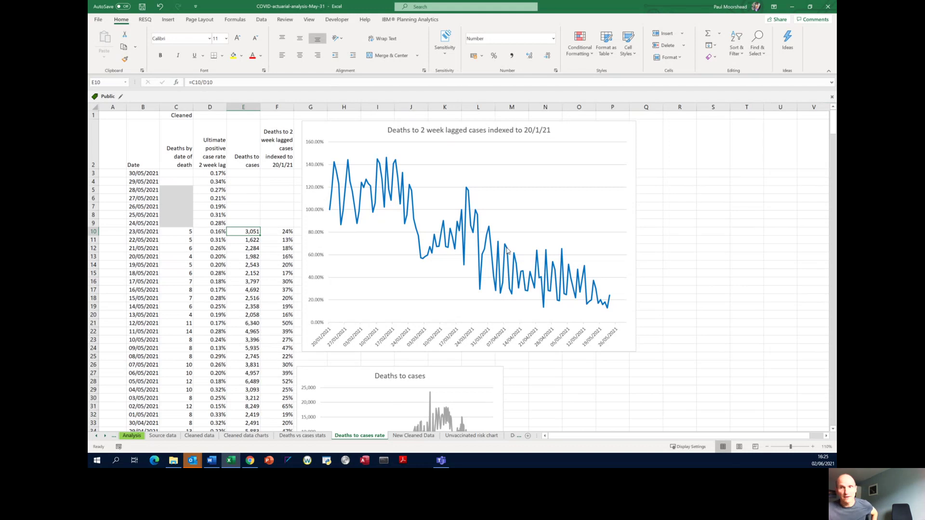
# - Leave the lagged deaths to cases chart and inspect the 30/05/2021 vaccination figures in C5 and D5 of New Cleaned Data
pyautogui.moveTo(507, 250)
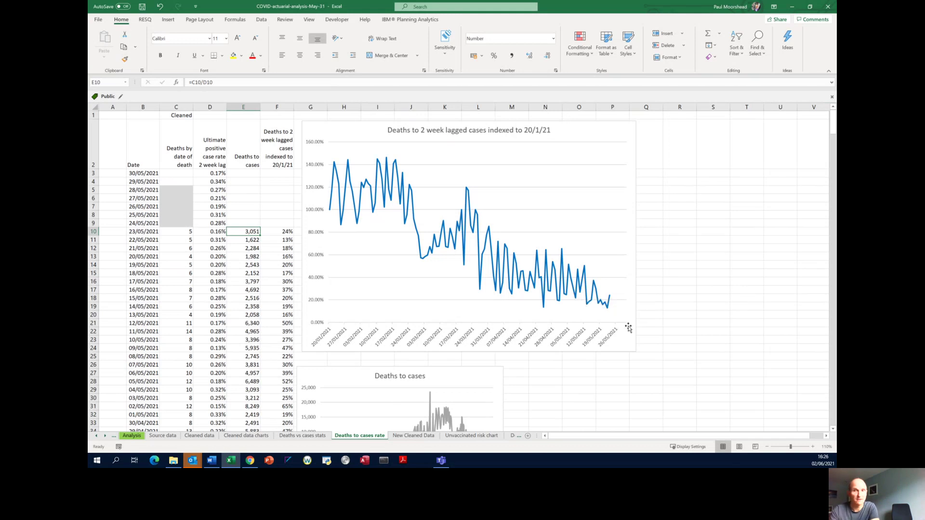
pyautogui.click(652, 247)
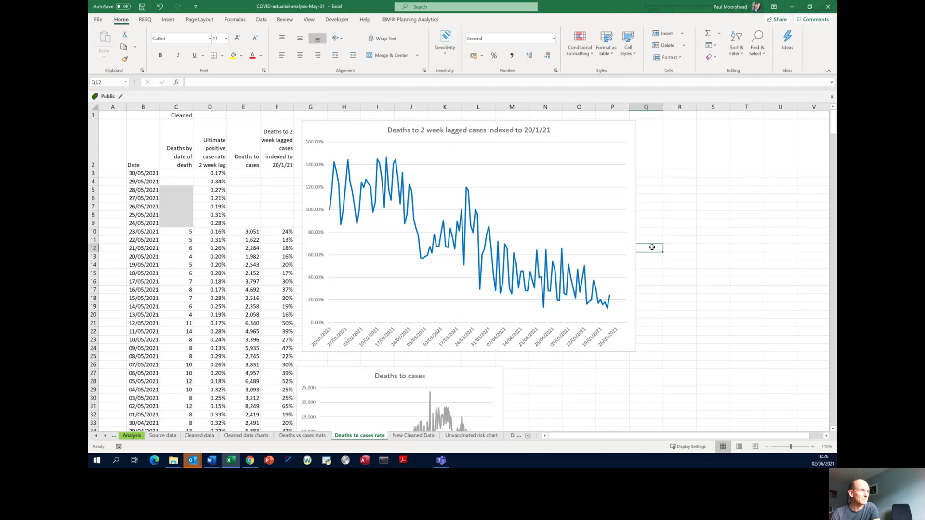
pyautogui.hotkey('ctrl', 'pagedown')
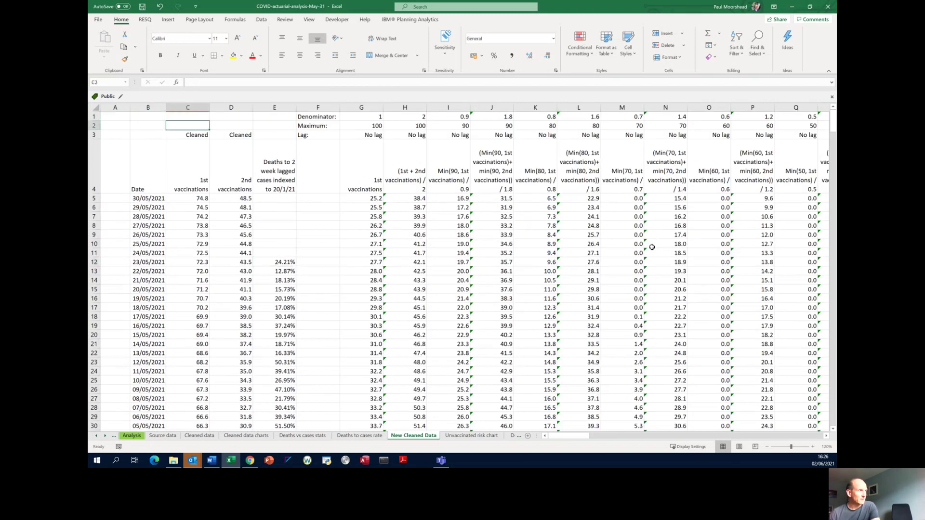
pyautogui.press('Down')
pyautogui.press('Down')
pyautogui.press('Down')
pyautogui.press('Down')
pyautogui.press('Up')
pyautogui.press('Right')
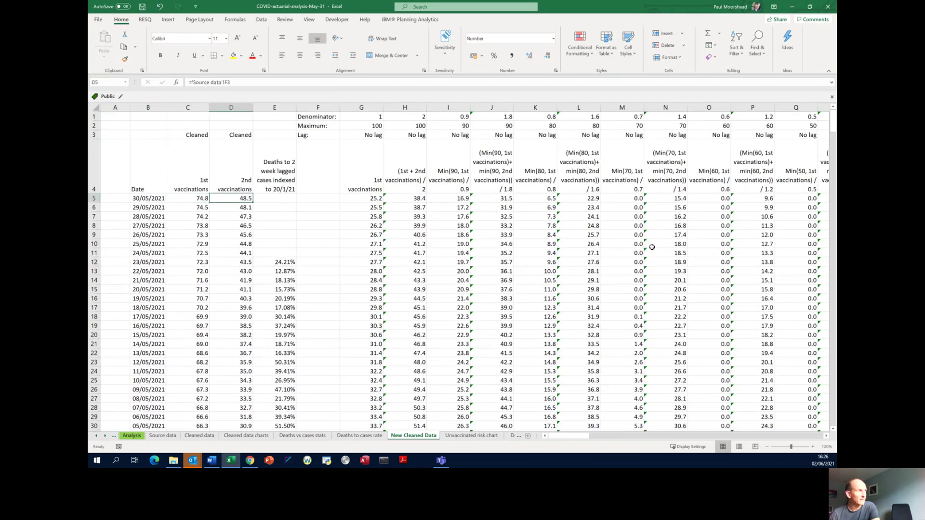
# - Check the Source data links in the 1st vaccinations column between C5 and C7
pyautogui.press('Left')
pyautogui.press('Left')
pyautogui.press('Right')
pyautogui.press('Down')
pyautogui.press('Down')
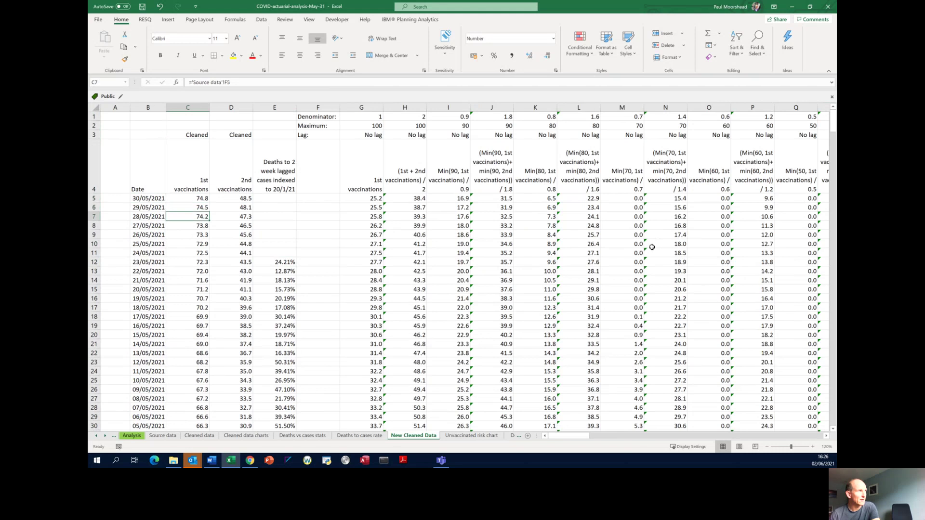
pyautogui.press('Up')
pyautogui.press('Up')
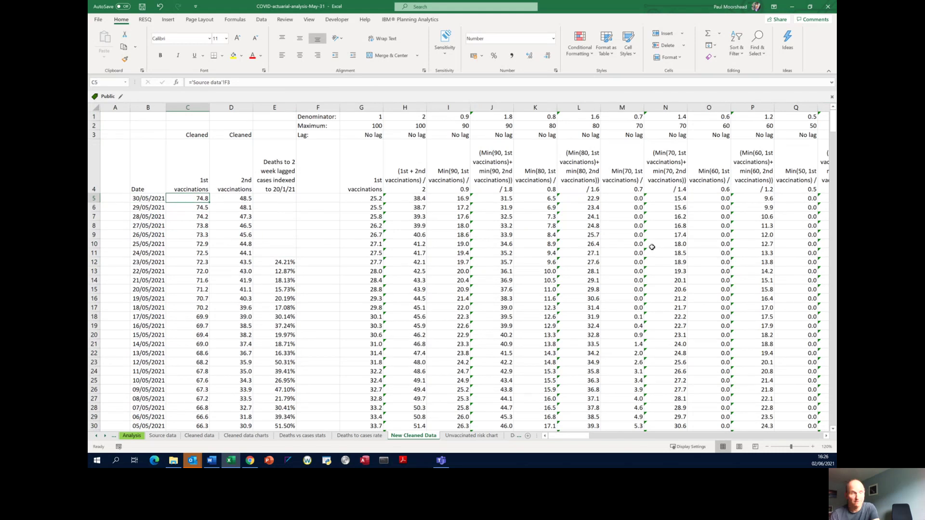
# - Compare the cleaned 1st and 2nd vaccinations cells, C5 and D5, alongside the date in B5
pyautogui.press('Left')
pyautogui.press('Right')
pyautogui.press('Right')
pyautogui.press('Left')
pyautogui.press('Left')
pyautogui.press('Right')
pyautogui.press('Right')
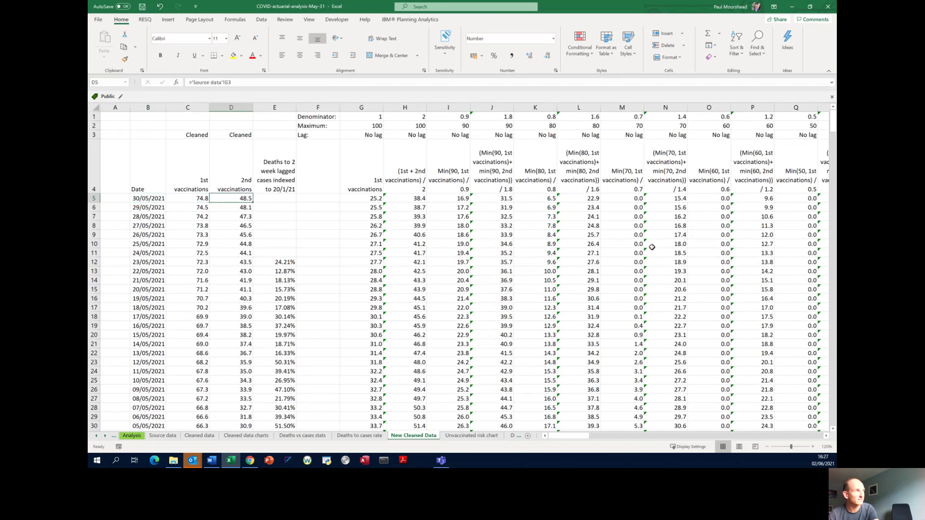
pyautogui.press('Left')
pyautogui.press('Left')
pyautogui.press('Right')
pyautogui.press('Right')
# - Inspect the no lag 1st vaccinations formula in G5 and trace it back to its source in C5
pyautogui.press('Right')
pyautogui.press('Right')
pyautogui.press('Right')
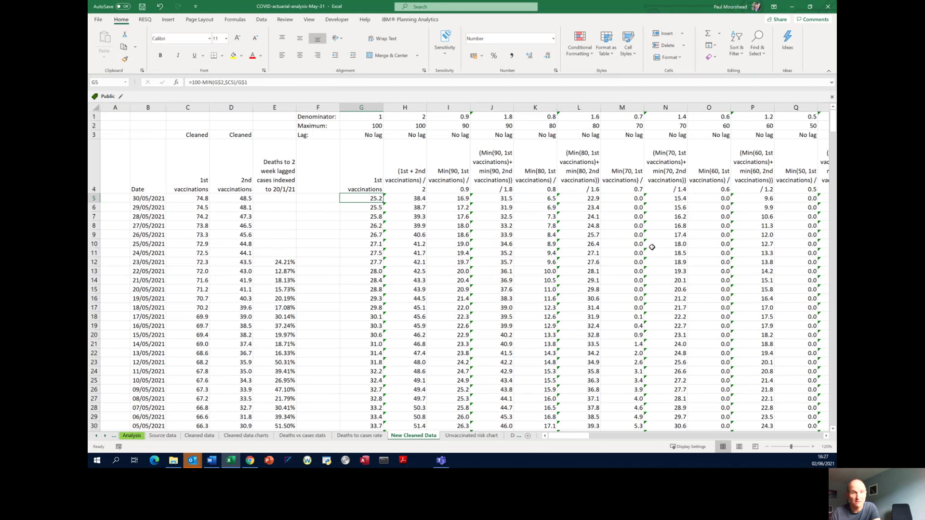
pyautogui.press('Left')
pyautogui.press('Left')
pyautogui.press('Left')
pyautogui.press('Left')
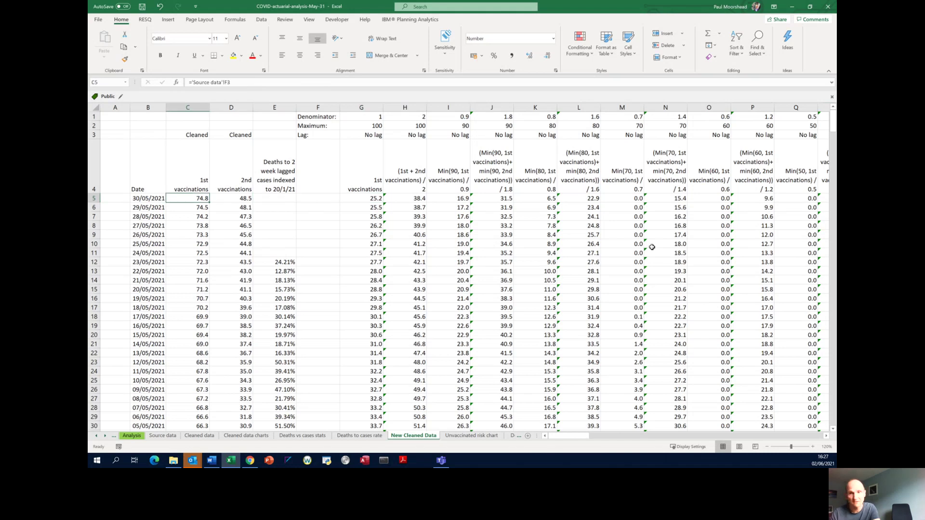
# - Check the lag setting in G3 that applies to the formula in G5
pyautogui.press('Right')
pyautogui.press('Right')
pyautogui.press('Right')
pyautogui.press('Right')
pyautogui.press('Up')
pyautogui.press('Up')
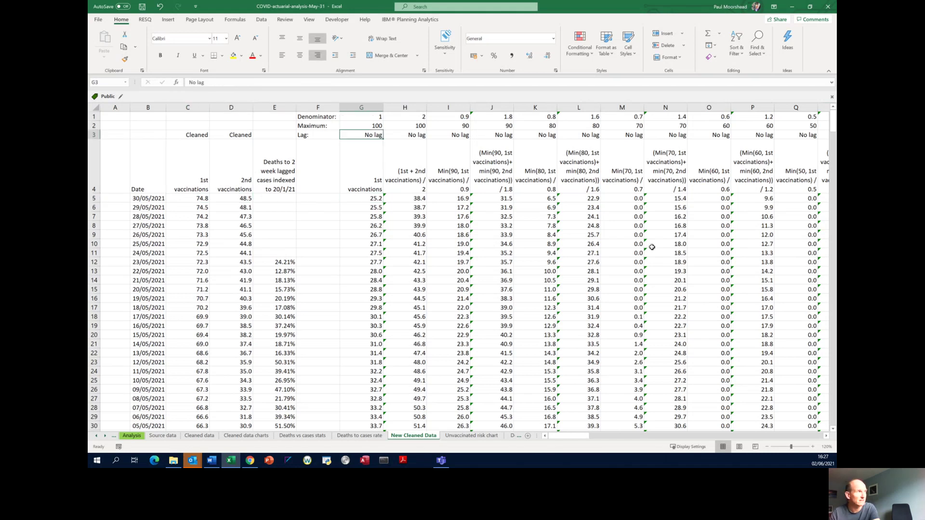
pyautogui.press('Down')
pyautogui.press('Down')
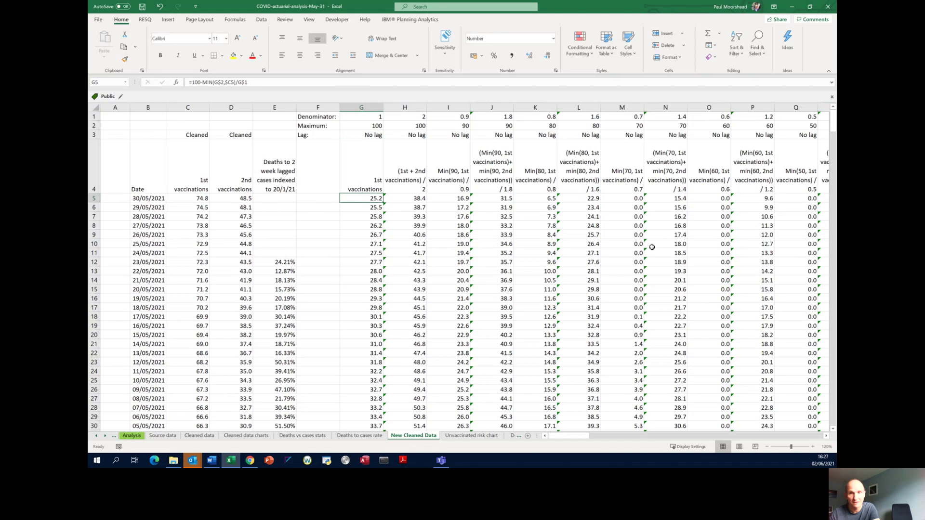
# - Compare the 1st vaccinations source in C5 with the result in G5
pyautogui.press('Left')
pyautogui.press('Left')
pyautogui.press('Left')
pyautogui.press('Left')
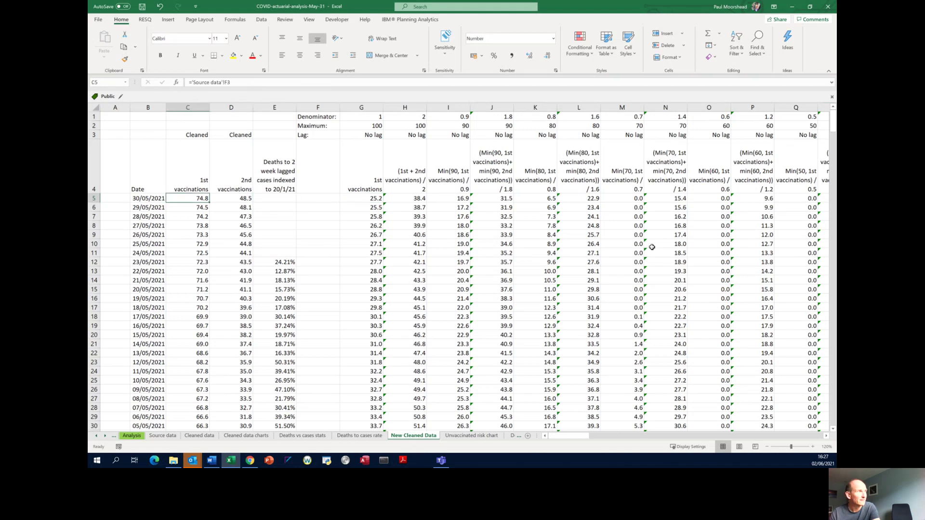
pyautogui.press('Right')
pyautogui.press('Right')
pyautogui.press('Right')
pyautogui.press('Right')
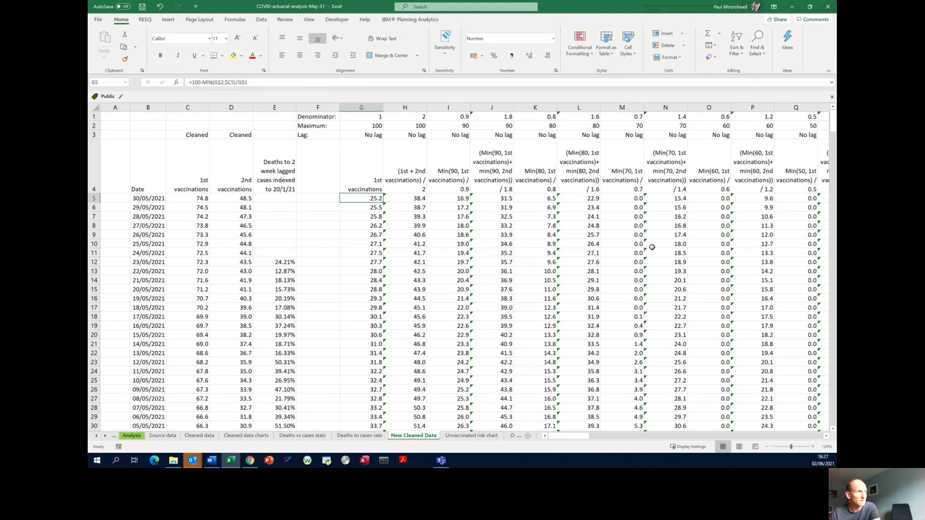
# - Review the 1st vaccinations formulas down column G to the 22/05/2021 row, ending back at G5
pyautogui.press('Down')
pyautogui.press('Down')
pyautogui.press('Down')
pyautogui.press('Down')
pyautogui.press('Down')
pyautogui.press('Down')
pyautogui.press('Down')
pyautogui.press('Down')
pyautogui.press('Down')
pyautogui.press('Up')
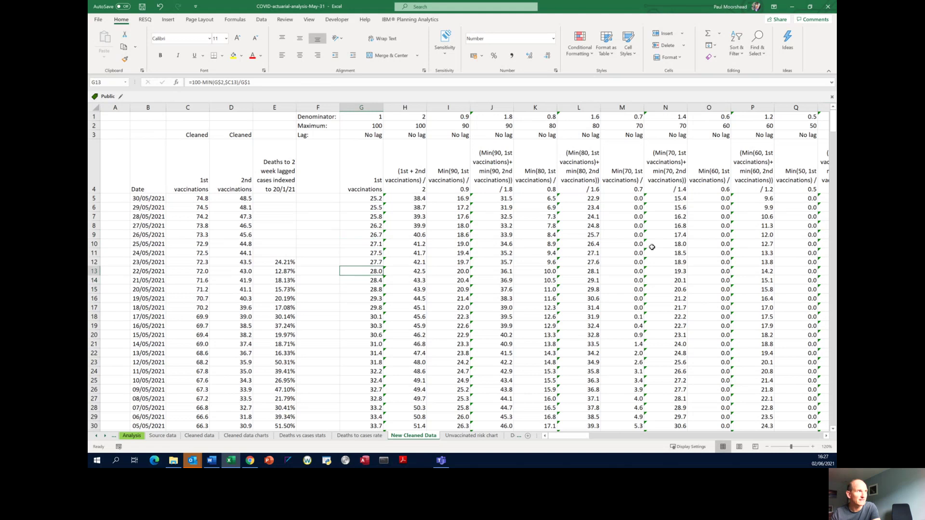
pyautogui.press('Up')
pyautogui.press('Up')
pyautogui.press('Up')
pyautogui.press('Up')
pyautogui.press('Up')
pyautogui.press('Up')
pyautogui.press('Up')
pyautogui.press('Up')
# - Inspect the combined formula in H5, highlight its inputs C5:D5, and return to G5
pyautogui.press('Right')
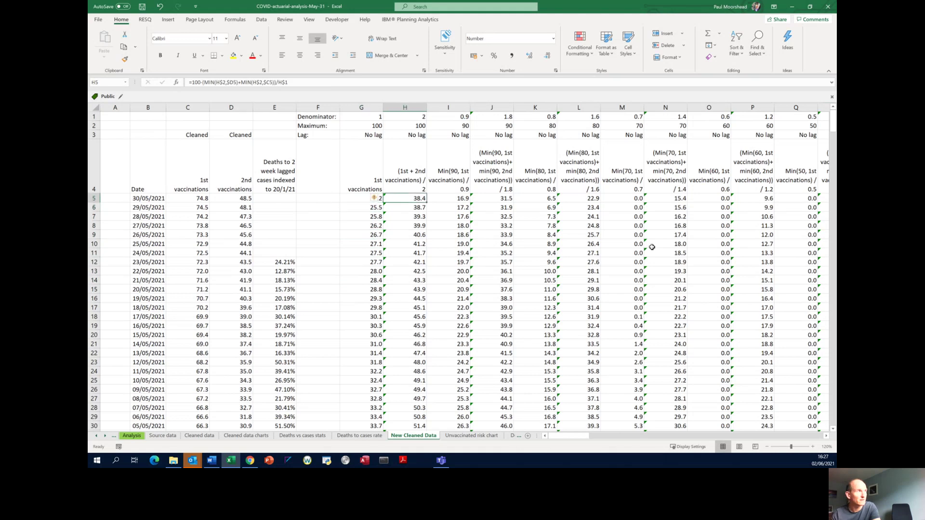
pyautogui.press('Left')
pyautogui.press('Left')
pyautogui.press('Left')
pyautogui.press('Left')
pyautogui.press('Left')
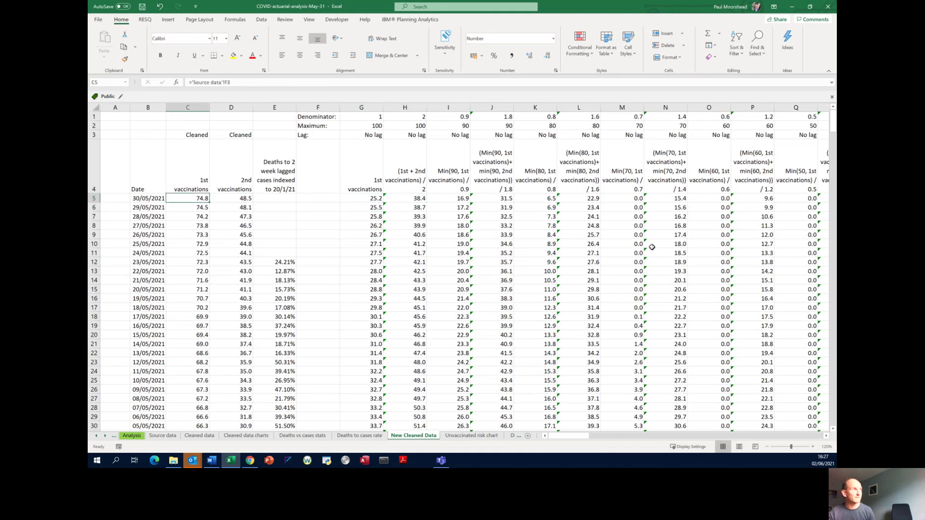
pyautogui.hotkey('shift', 'Right')
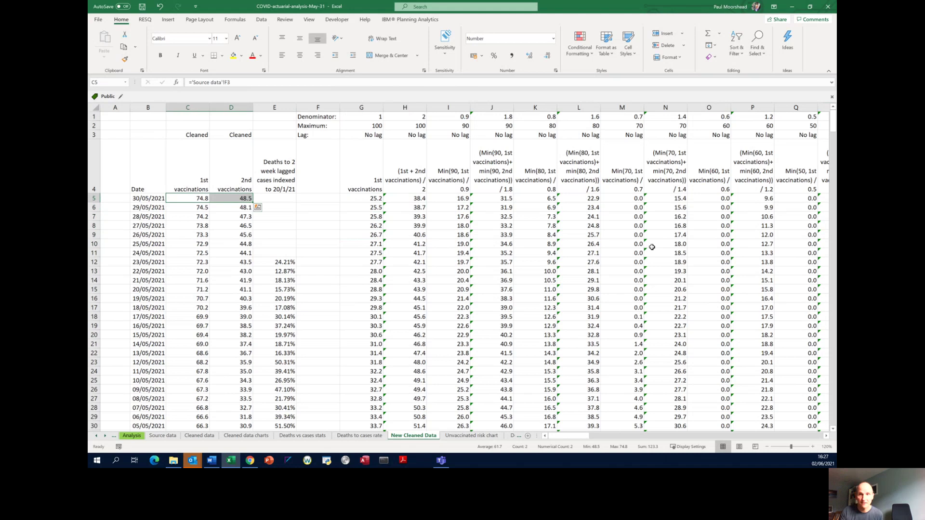
pyautogui.press('Right')
pyautogui.press('Right')
pyautogui.press('Right')
pyautogui.press('Right')
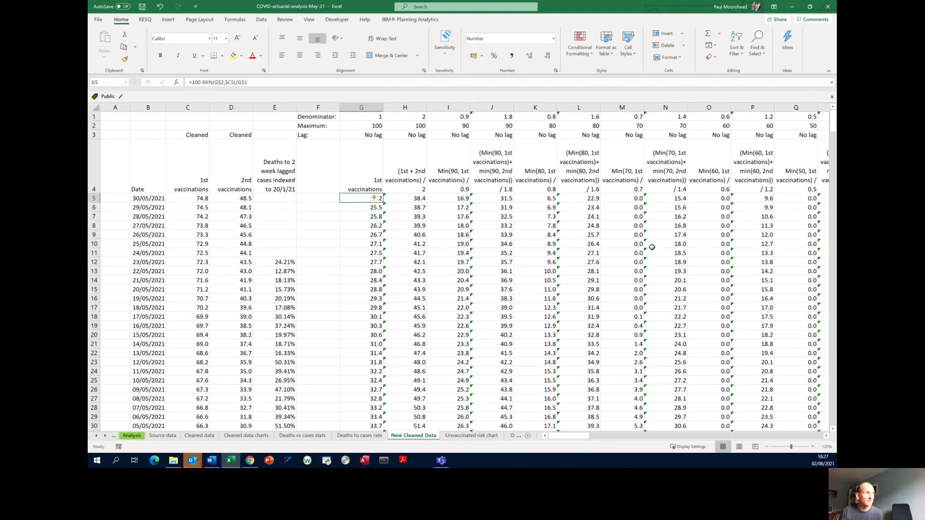
# - Examine the formula in H5 against its "(1st + 2nd vaccinations) / 2" heading in H4
pyautogui.press('Right')
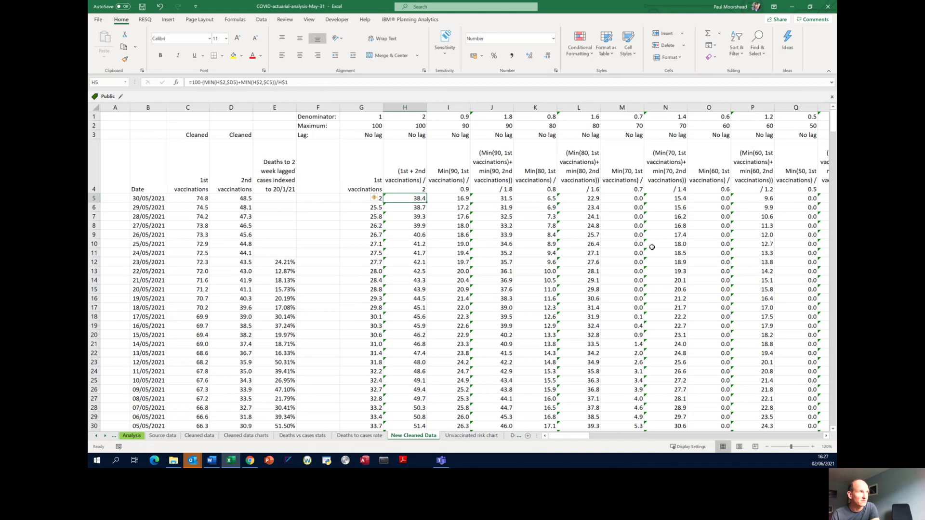
pyautogui.press('Up')
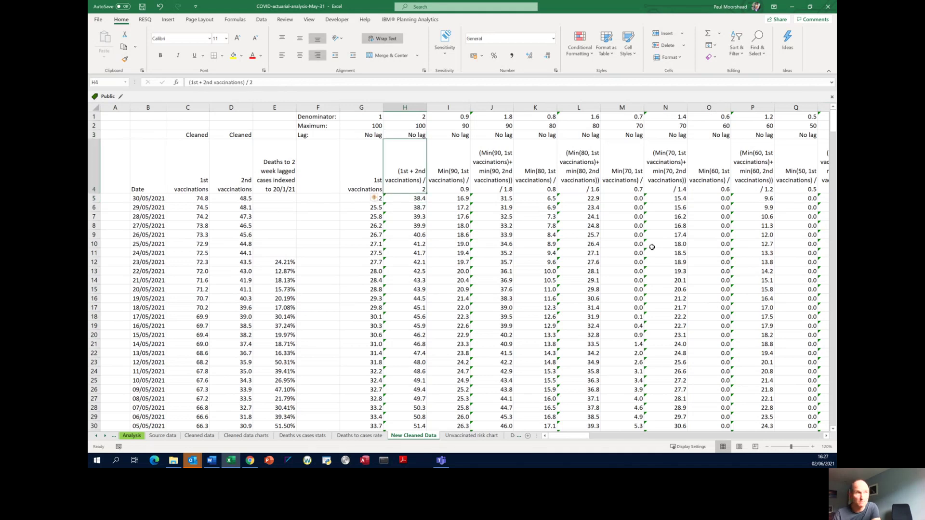
pyautogui.press('Down')
pyautogui.press('Up')
pyautogui.press('Down')
pyautogui.press('Up')
pyautogui.press('Down')
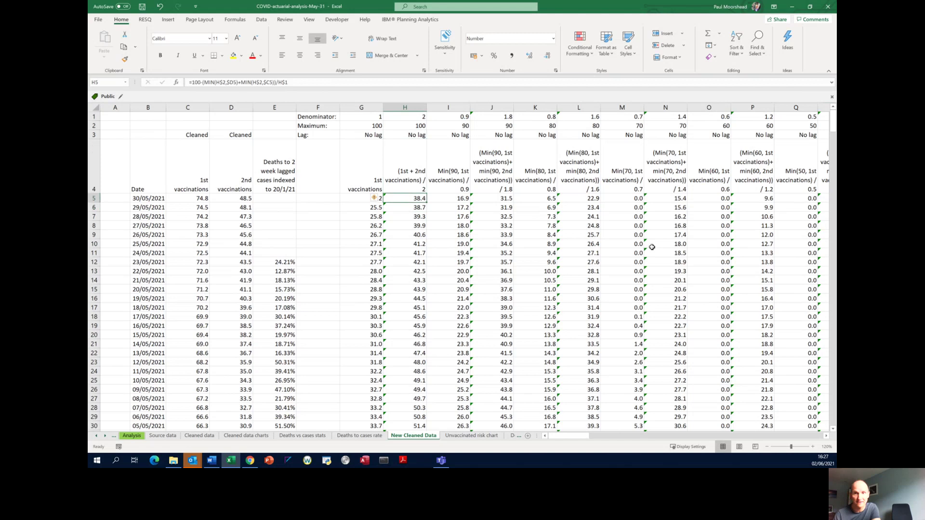
pyautogui.press('Up')
pyautogui.press('Down')
pyautogui.press('Up')
pyautogui.press('Down')
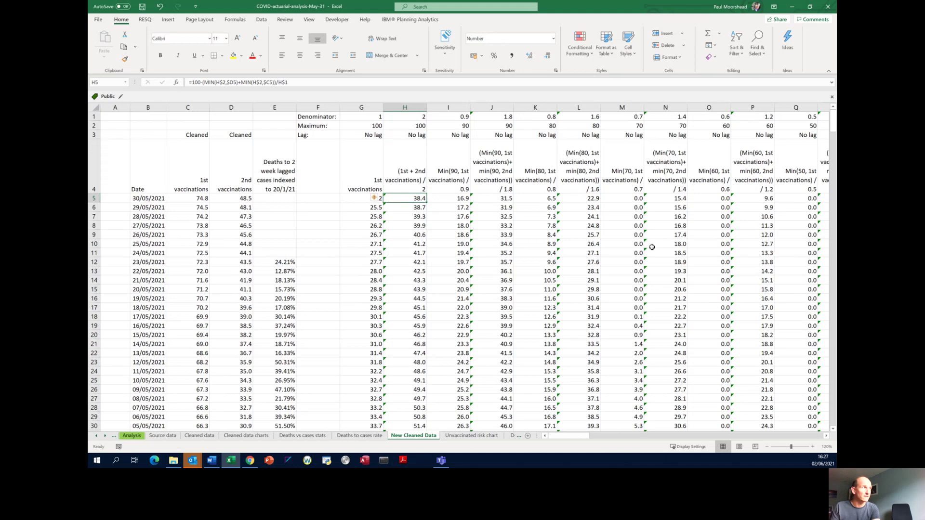
# - Compare the 1st-vaccination-only measure in G5 with source cells C5 and D5 and the combined measure in H5
pyautogui.press('Left')
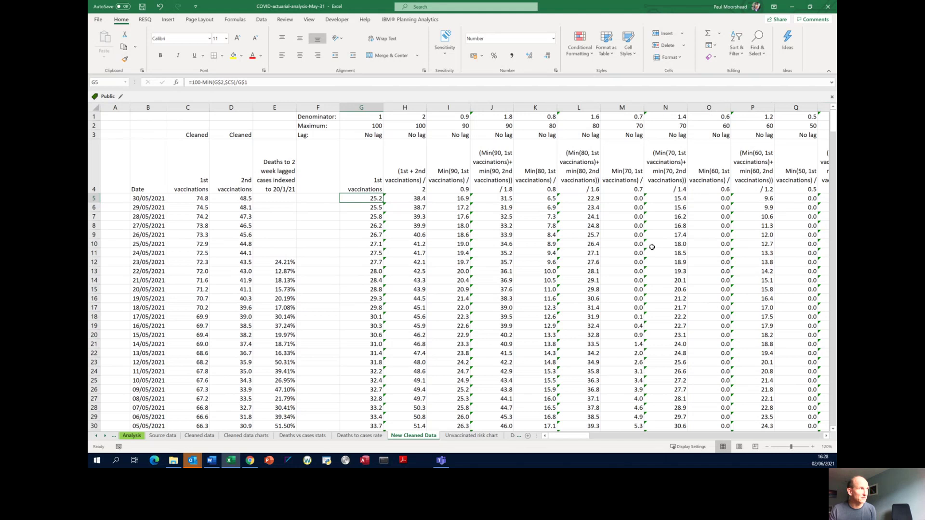
pyautogui.press('Left')
pyautogui.press('Left')
pyautogui.press('Left')
pyautogui.press('Left')
pyautogui.press('Right')
pyautogui.press('Right')
pyautogui.press('Right')
pyautogui.press('Right')
pyautogui.press('Right')
# - Inspect the capped vaccination formulas across row 5 from I5 to M5
pyautogui.press('Right')
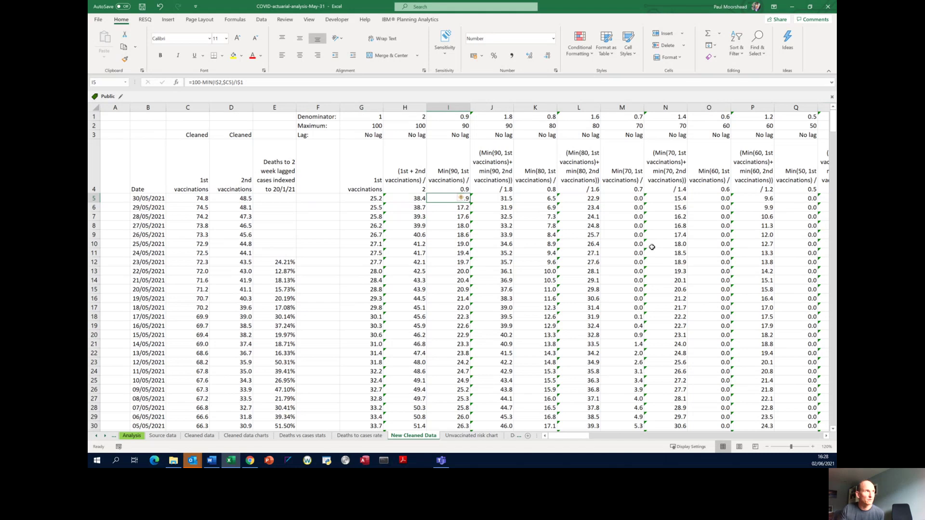
pyautogui.press('Right')
pyautogui.press('Right')
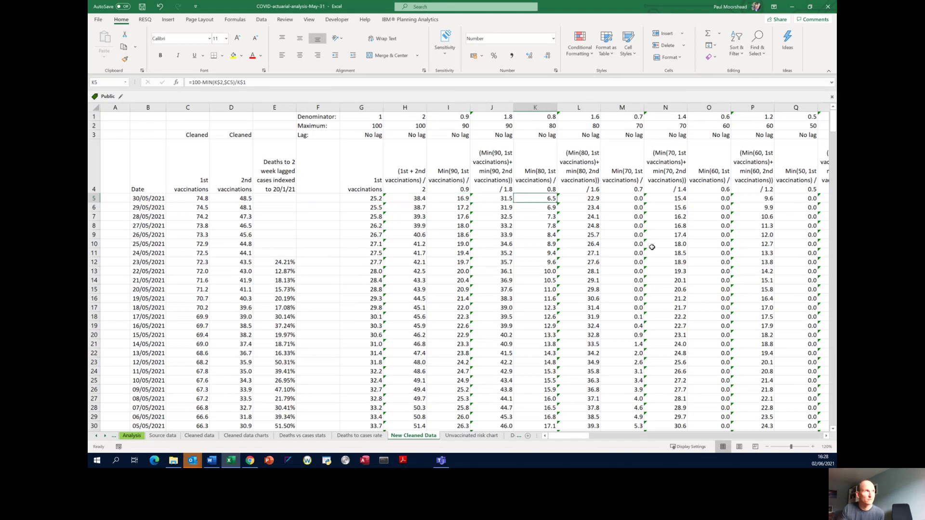
pyautogui.press('Right')
pyautogui.press('Right')
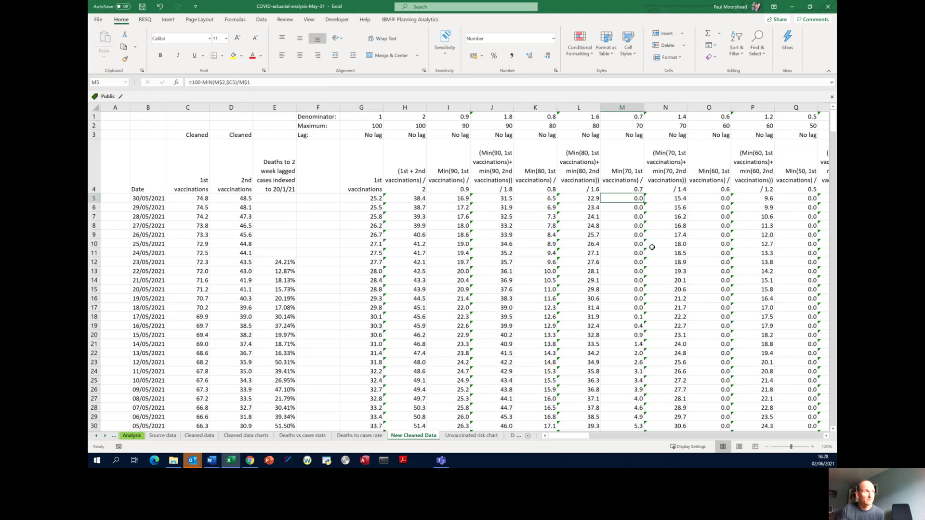
# - Review the capped measure headings, moving back from M4 to "Min(90, 1st vaccinations) / 0.9" in I4
pyautogui.press('Up')
pyautogui.press('Down')
pyautogui.press('Left')
pyautogui.press('Left')
pyautogui.press('Left')
pyautogui.press('Up')
pyautogui.press('Left')
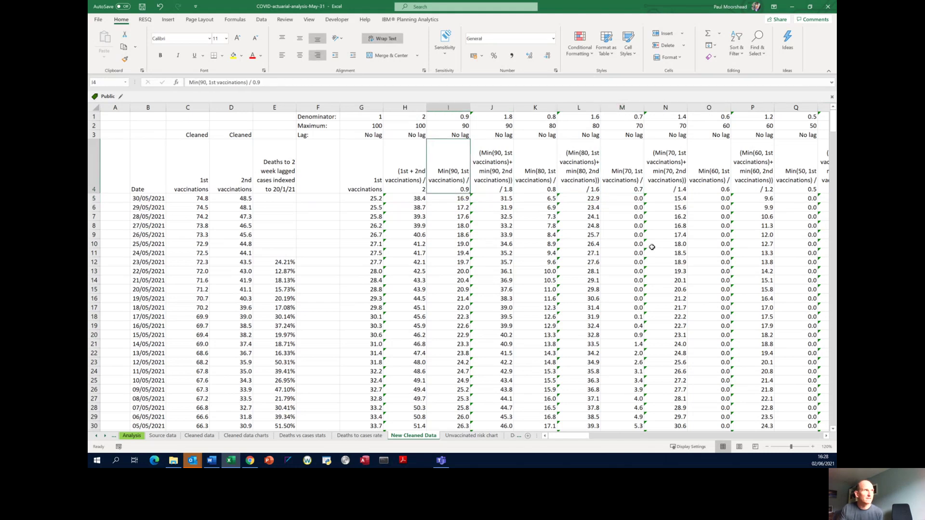
pyautogui.press('Right')
pyautogui.press('Left')
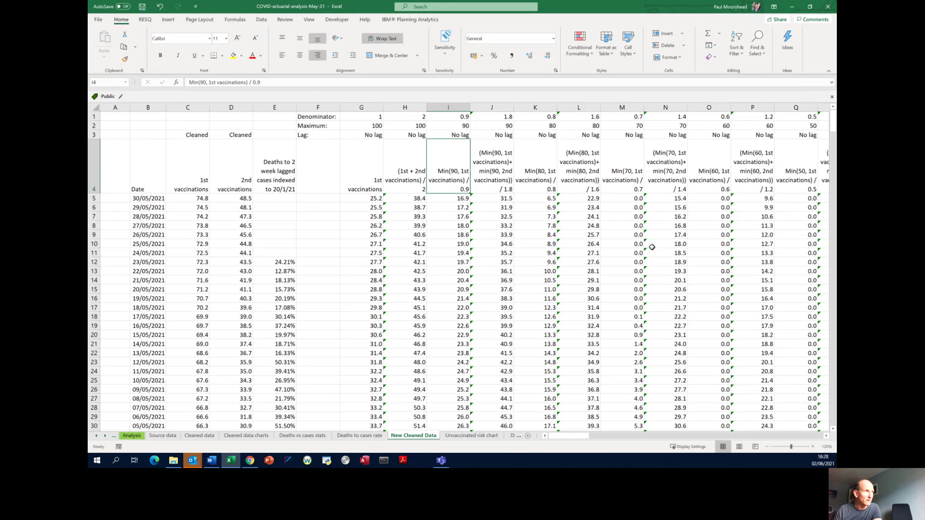
# - Read the headings of the 80, 70 and 60 maximum measures from K4 to P4
pyautogui.press('Right')
pyautogui.press('Right')
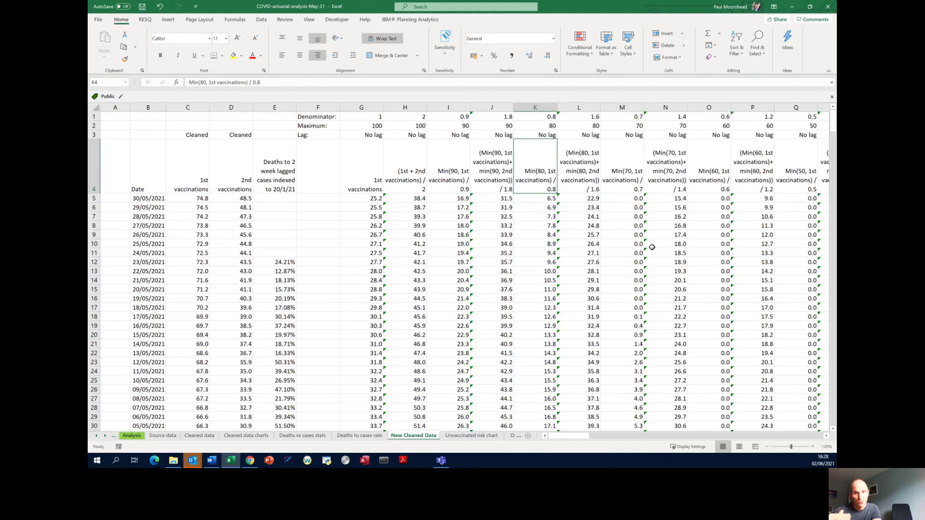
pyautogui.press('Right')
pyautogui.press('Right')
pyautogui.press('Right')
pyautogui.press('Right')
pyautogui.press('Right')
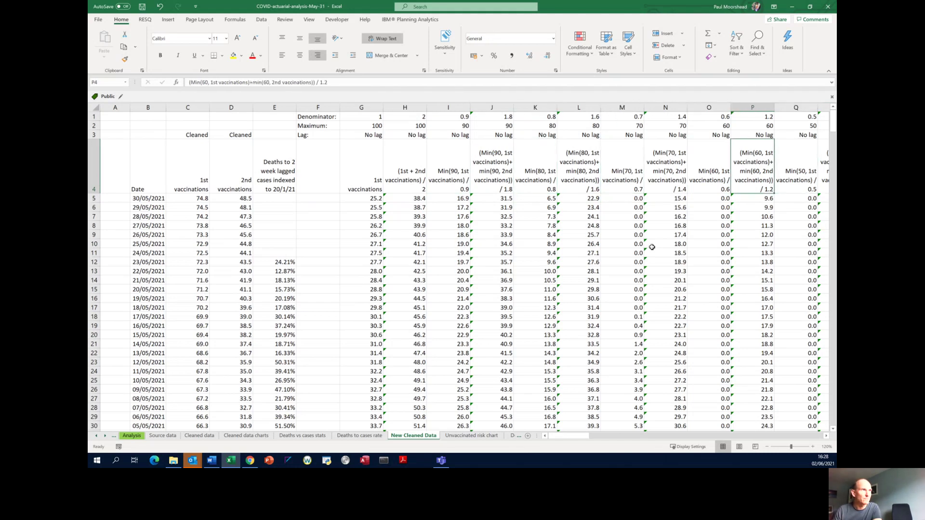
# - Revisit the 30/05/2021 formulas back to H5 and inspect the 90 maximum formula in I5
pyautogui.press('Left')
pyautogui.press('Left')
pyautogui.press('Left')
pyautogui.press('Down')
pyautogui.press('Left')
pyautogui.press('Left')
pyautogui.press('Left')
pyautogui.press('Left')
pyautogui.press('Right')
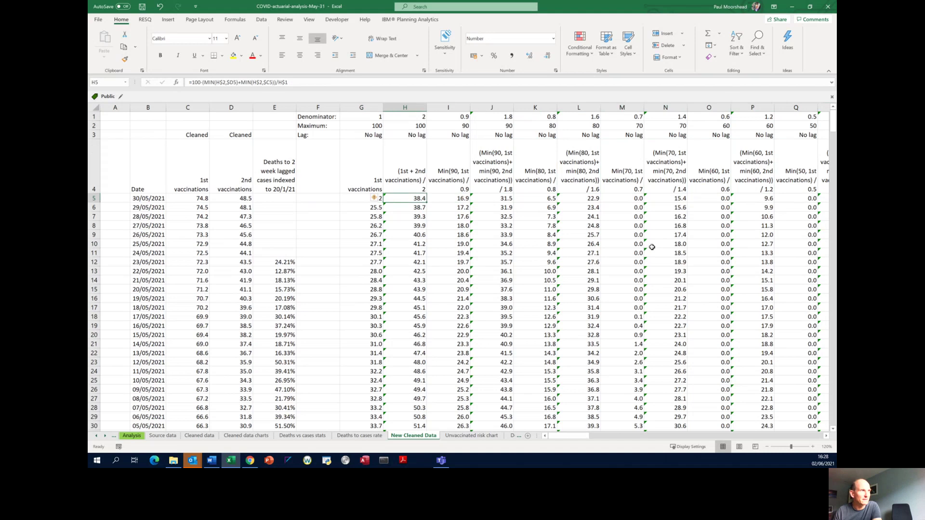
pyautogui.press('Right')
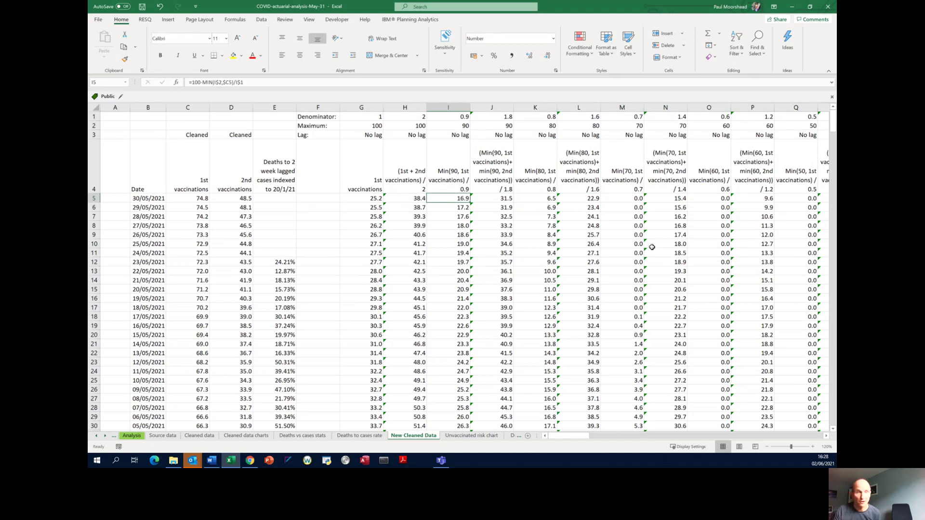
# - Revisit the cleaned 1st vaccinations source in C5 and its uncapped measure in G5
pyautogui.press('Left')
pyautogui.press('Left')
pyautogui.press('Left')
pyautogui.press('Left')
pyautogui.press('Left')
pyautogui.press('Left')
pyautogui.press('Right')
pyautogui.press('Right')
pyautogui.press('Right')
pyautogui.press('Right')
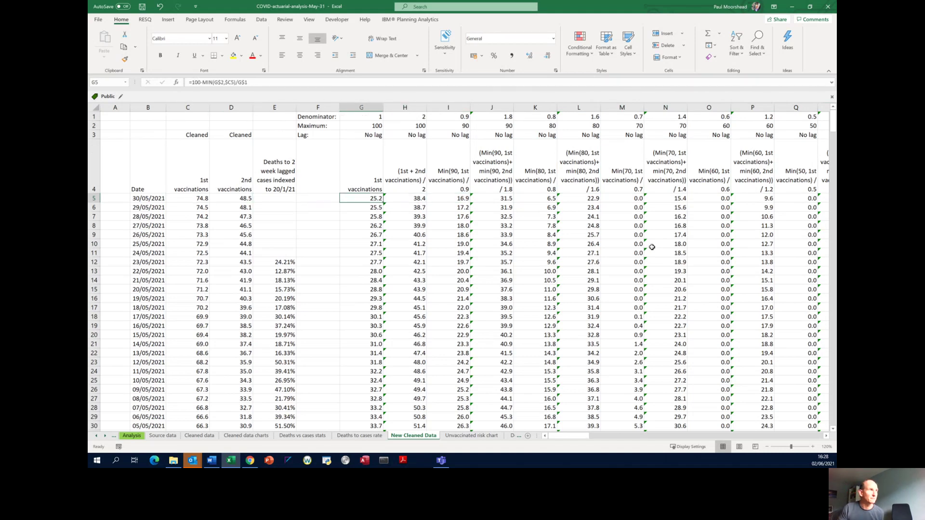
# - Inspect the row 5 measures up to L5 and check the "Min(80, 1st vaccinations) / 0.8" heading in K4
pyautogui.press('Right')
pyautogui.press('Right')
pyautogui.press('Right')
pyautogui.press('Right')
pyautogui.press('Right')
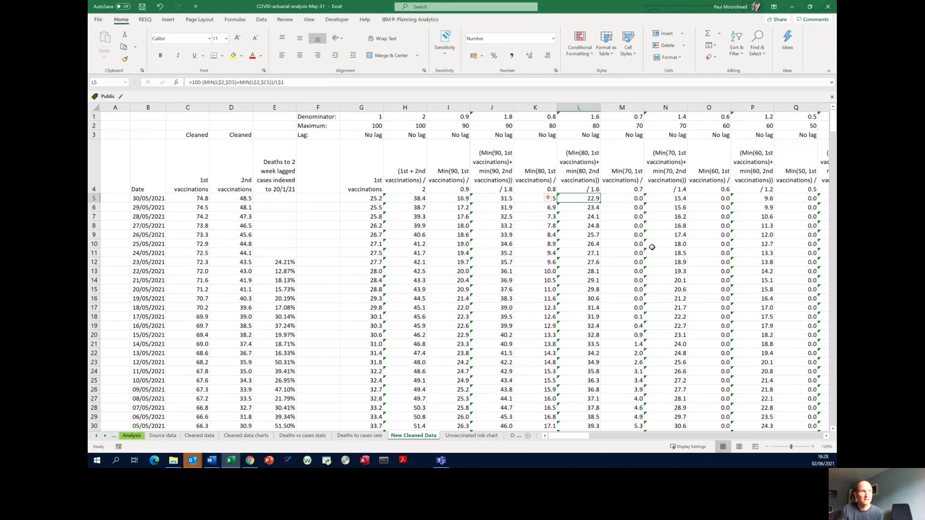
pyautogui.press('Left')
pyautogui.press('Left')
pyautogui.press('Up')
pyautogui.press('Right')
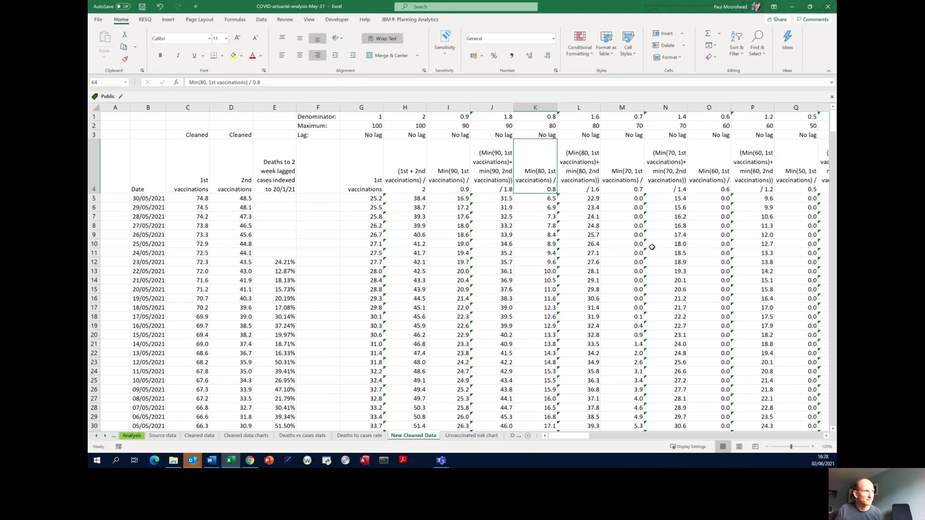
# - Read the headings from the 80 maximum measures in K4 to the combined 70 maximum measure in N4
pyautogui.press('Left')
pyautogui.press('Right')
pyautogui.press('Right')
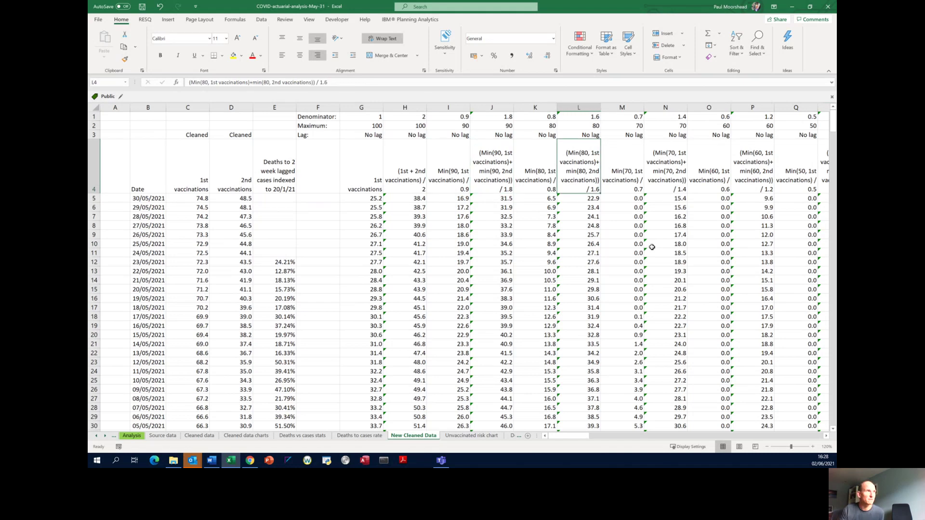
pyautogui.press('Right')
pyautogui.press('Right')
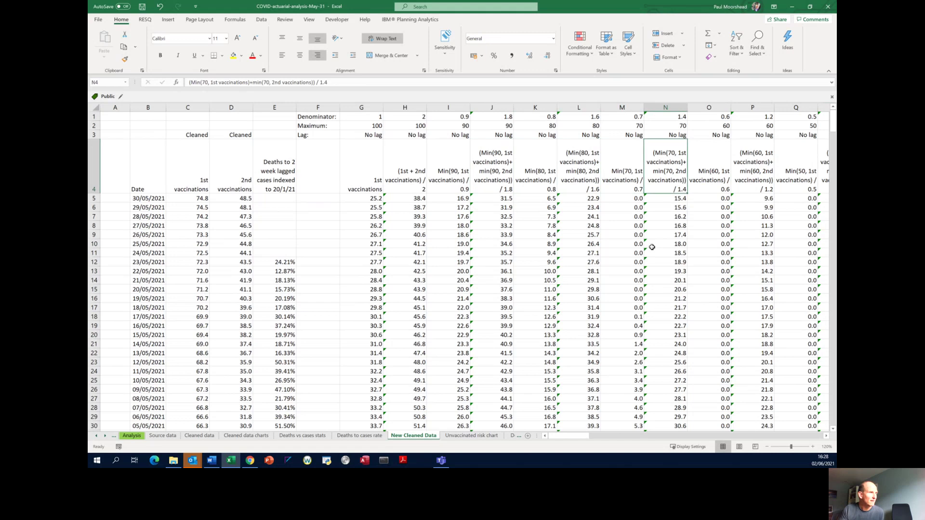
# - Read the headings of the 60, 50, 40 and 30 maximum measures from O4 to U4
pyautogui.press('Right')
pyautogui.press('Right')
pyautogui.press('Right')
pyautogui.press('Right')
pyautogui.press('Right')
pyautogui.press('Right')
pyautogui.press('Right')
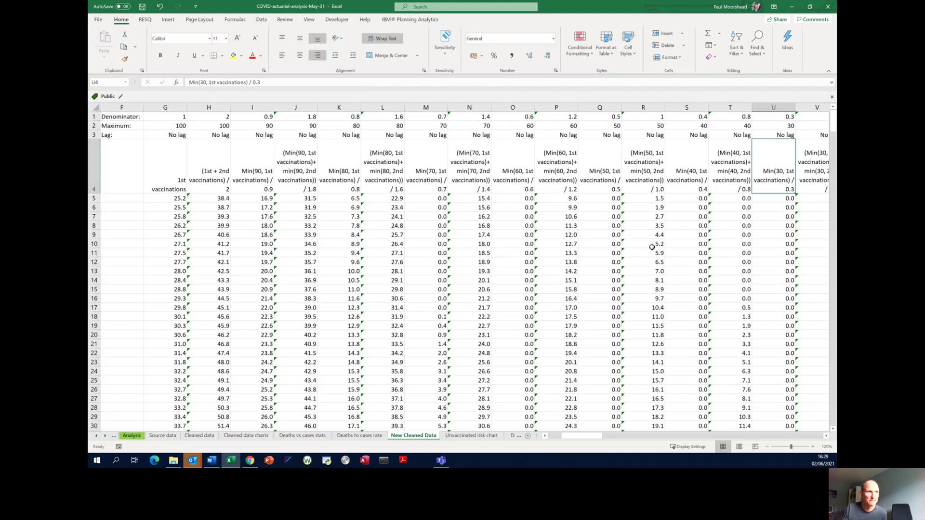
# - Inspect the row 5 formulas from the 30 maximum measure in U5 to the first 1 week lag columns, up to AB5
pyautogui.press('Down')
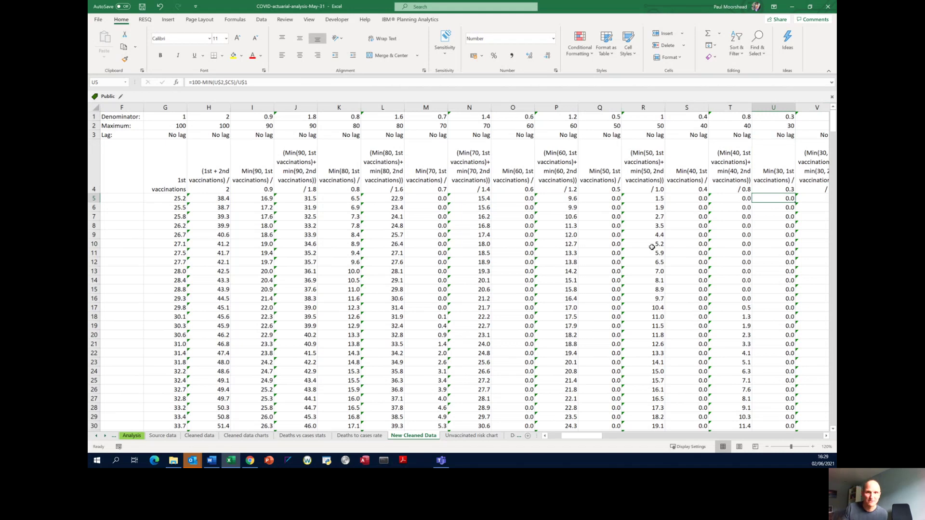
pyautogui.press('Right')
pyautogui.press('Right')
pyautogui.press('Right')
pyautogui.press('Right')
pyautogui.press('Right')
pyautogui.press('Right')
pyautogui.press('Right')
pyautogui.press('Right')
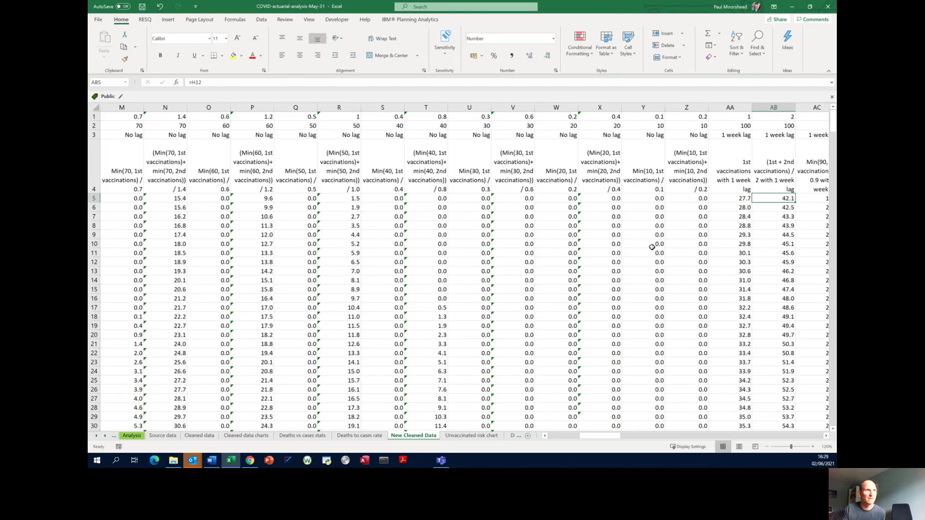
# - Compare the last no lag columns with the 1 week lag measures and inspect the lagged reference in AD5
pyautogui.press('Left')
pyautogui.press('Left')
pyautogui.press('Right')
pyautogui.press('Right')
pyautogui.press('Right')
pyautogui.press('Right')
pyautogui.press('Right')
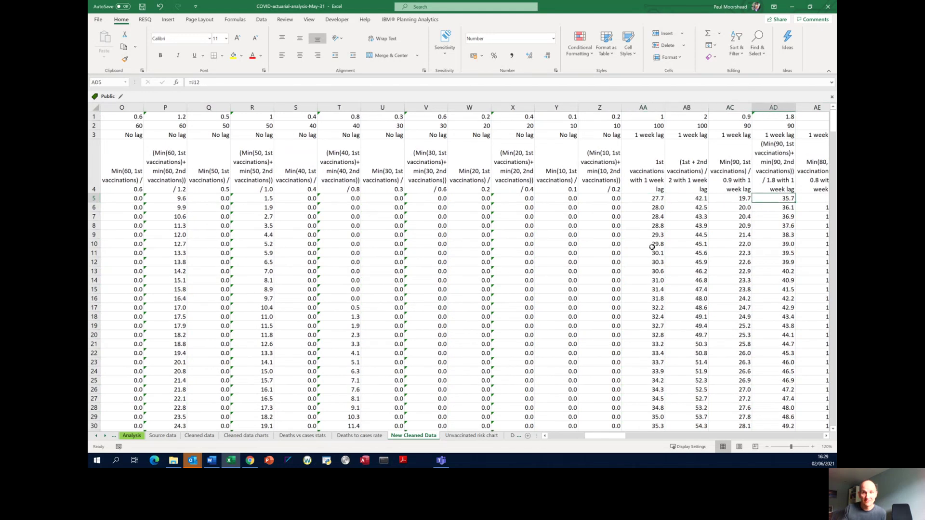
# - Revisit the 1 week lag measures around AC5 and follow row 5 to the combined 40 maximum measure in AN5
pyautogui.press('Left')
pyautogui.press('Left')
pyautogui.press('Left')
pyautogui.press('Left')
pyautogui.press('Left')
pyautogui.press('Right')
pyautogui.press('Right')
pyautogui.press('Right')
pyautogui.press('Right')
pyautogui.press('Right')
pyautogui.press('Right')
pyautogui.press('Right')
pyautogui.press('Right')
pyautogui.press('Right')
pyautogui.press('Right')
pyautogui.press('Right')
pyautogui.press('Right')
pyautogui.press('Right')
pyautogui.press('Right')
pyautogui.press('Right')
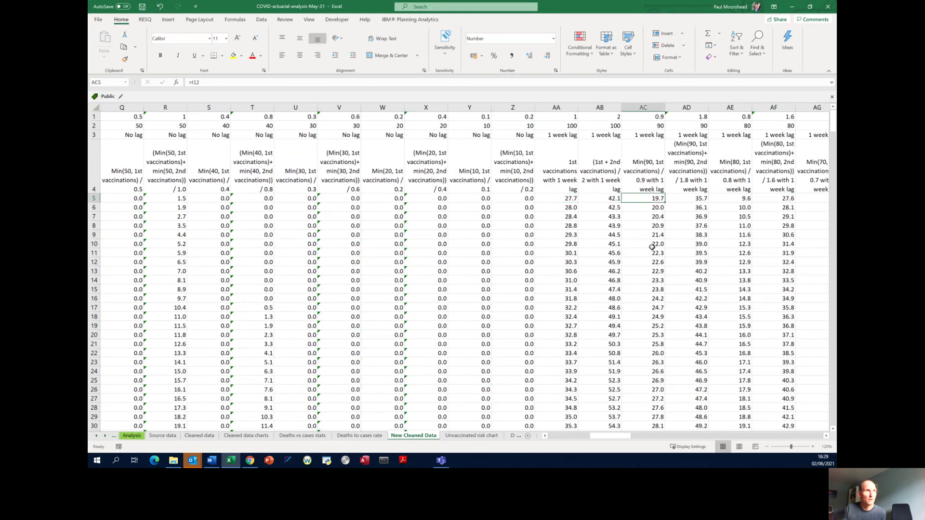
pyautogui.press('Left')
pyautogui.press('Left')
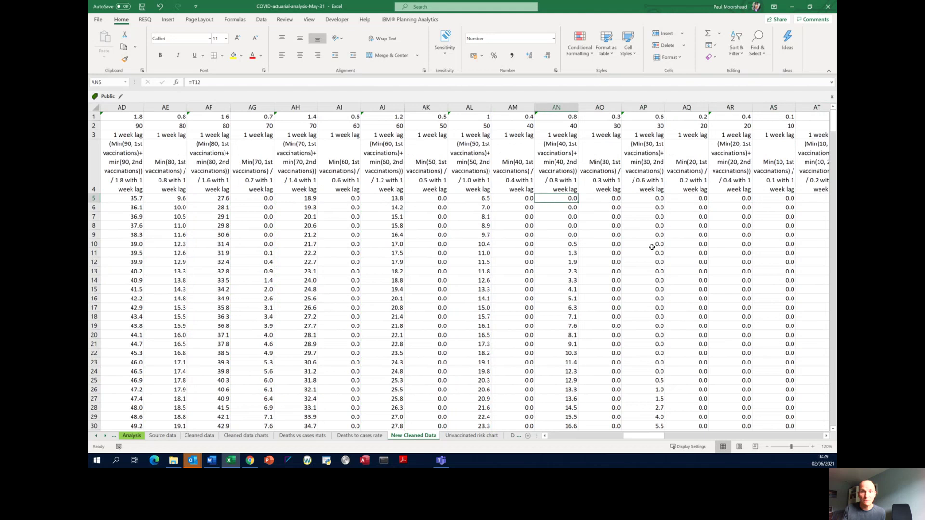
# - Return to the start of row 5, and examine the chart on the Unvaccinated risk chart sheet
pyautogui.hotkey('ctrl', 'Left')
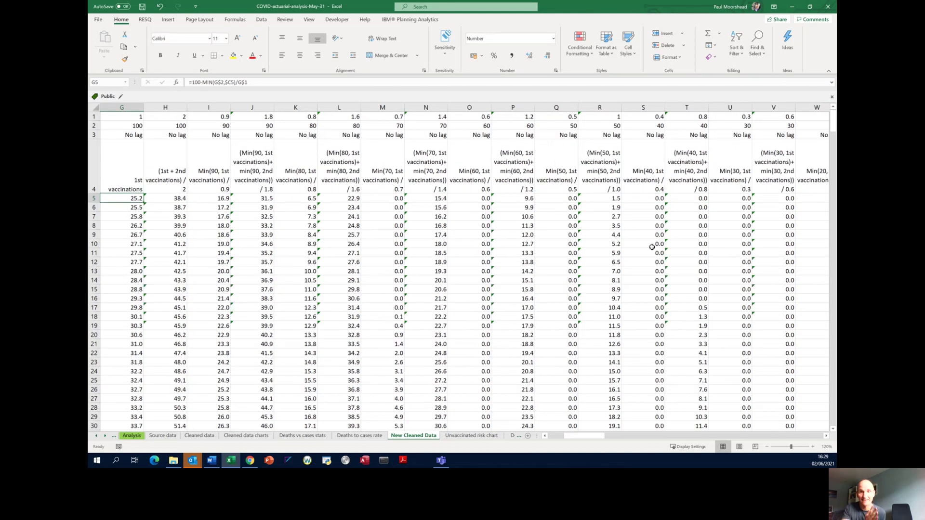
pyautogui.press('Home')
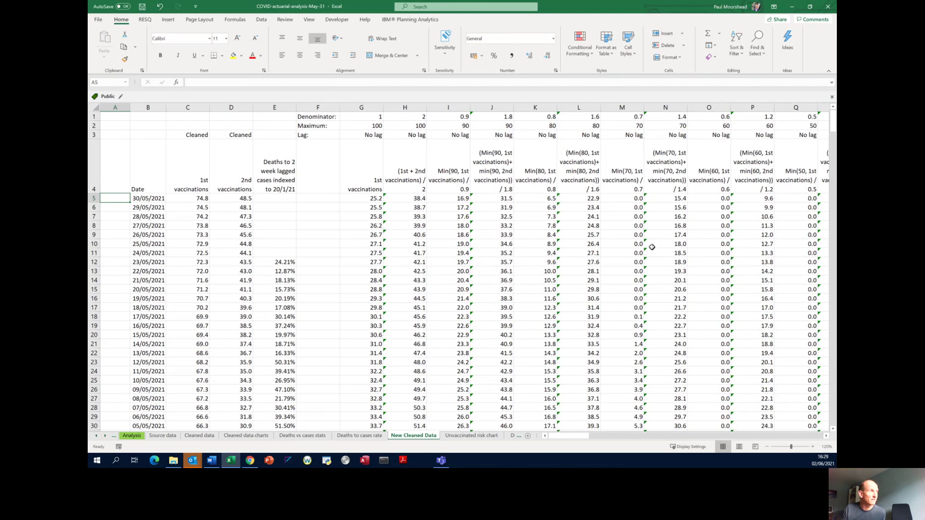
pyautogui.hotkey('ctrl', 'pagedown')
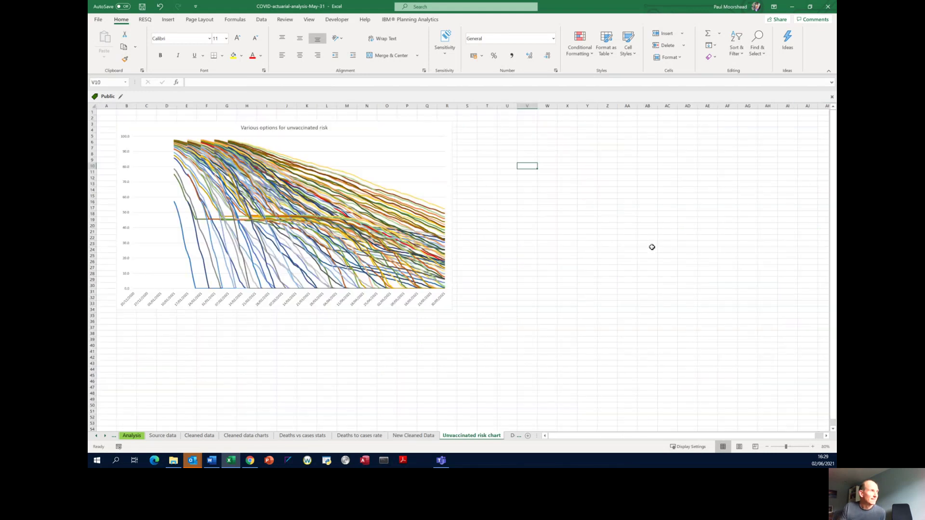
pyautogui.hotkey('ctrl', 'pageup')
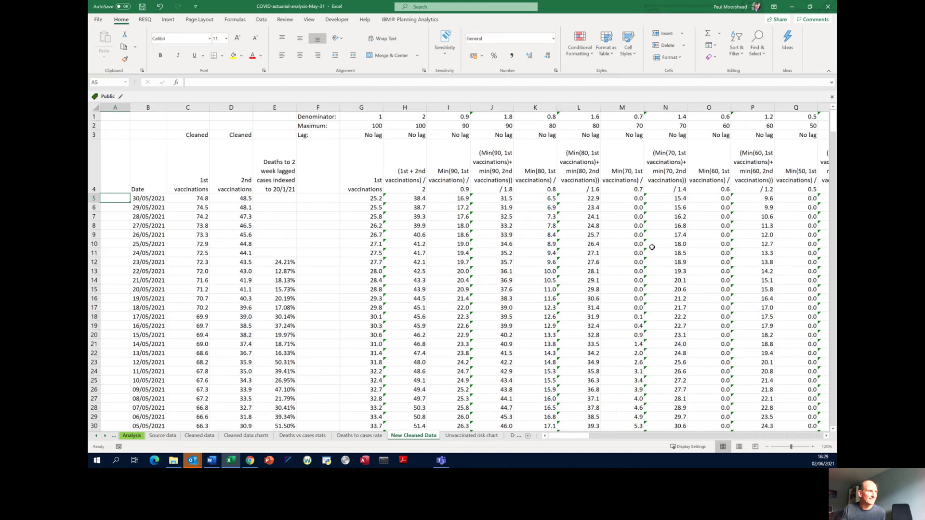
pyautogui.hotkey('ctrl', 'pagedown')
pyautogui.press('Left')
pyautogui.press('Left')
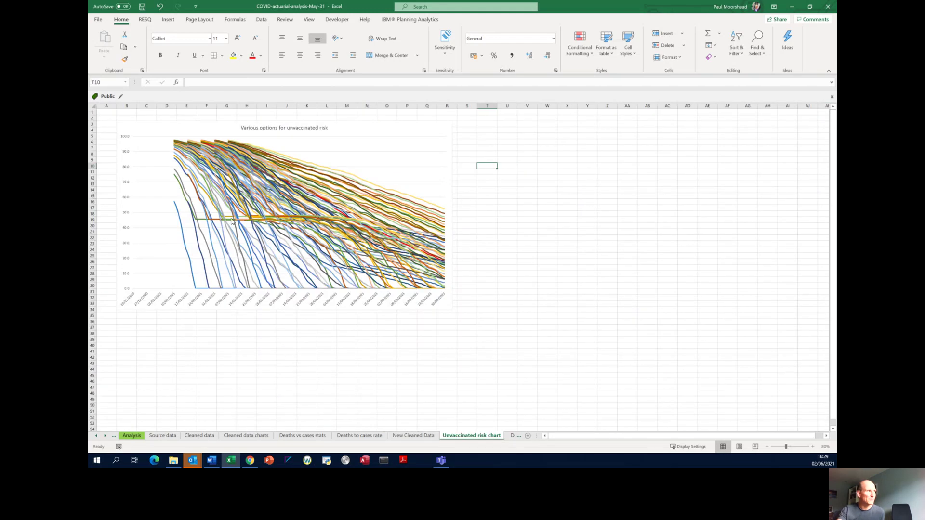
pyautogui.click(813, 447)
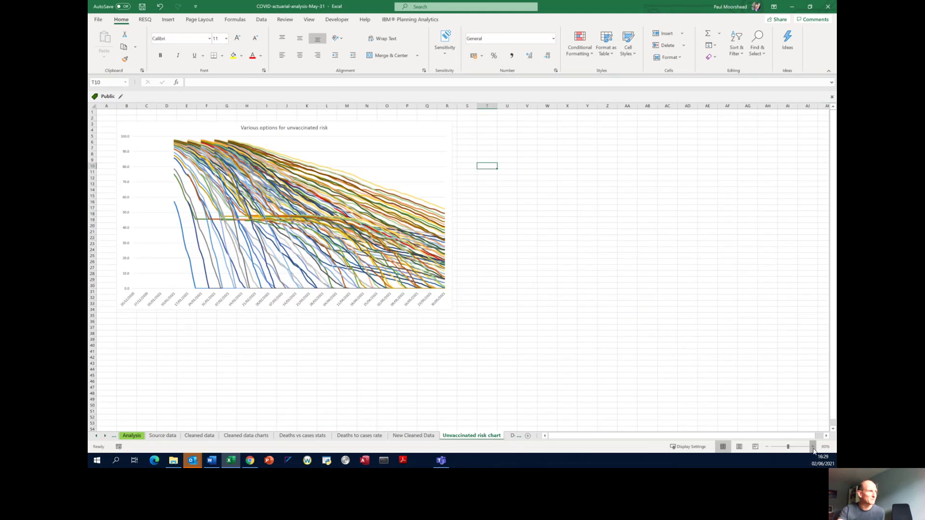
pyautogui.click(812, 447)
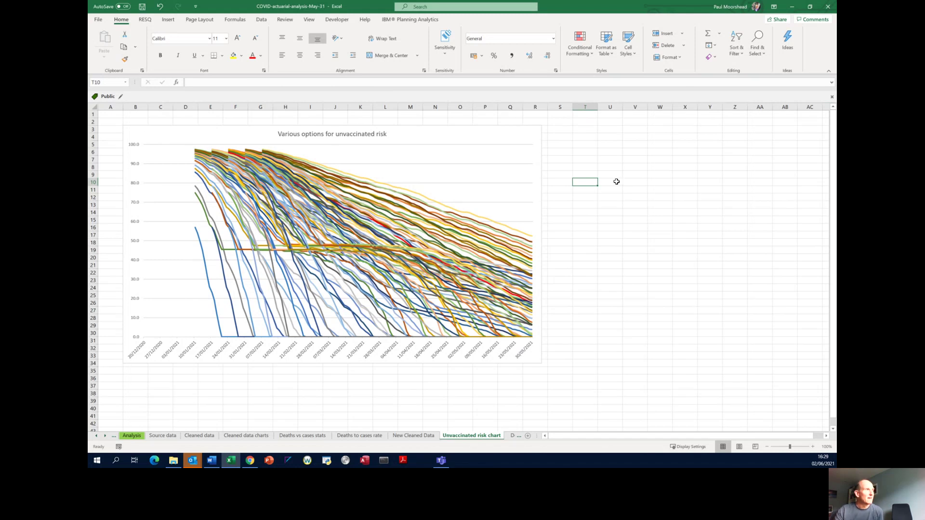
# - Open the Death rate to vaccination rate sheet and inspect the 1 week lag correlation formula in C4
pyautogui.click(582, 152)
pyautogui.hotkey('ctrl', 'pagedown')
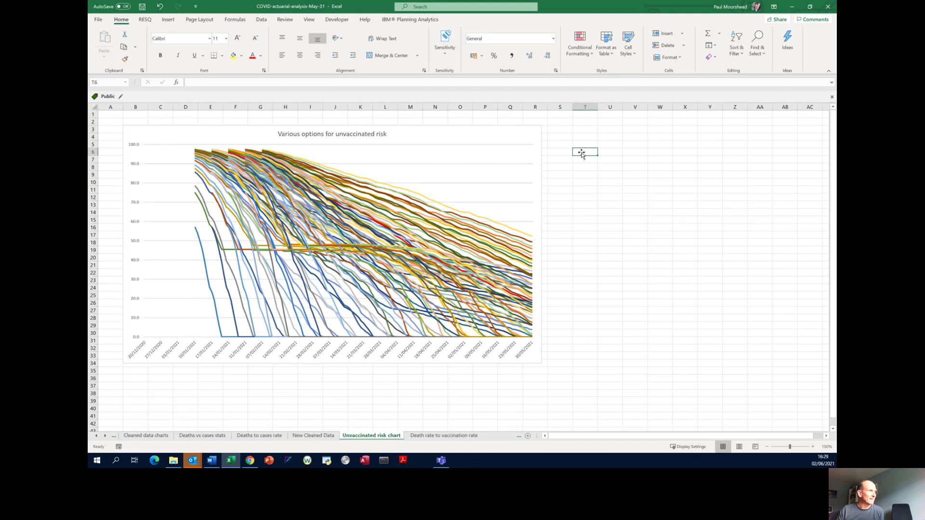
pyautogui.press('Right')
pyautogui.press('Down')
pyautogui.press('Down')
pyautogui.press('Down')
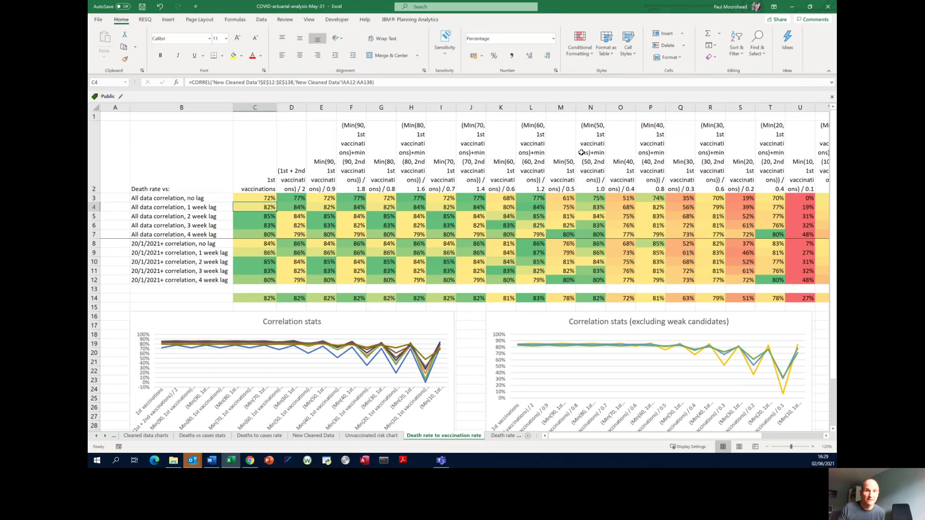
# - Check the "All data correlation, no lag" label in B3 and inspect the correlation formula in C3
pyautogui.press('Left')
pyautogui.press('Up')
pyautogui.press('Up')
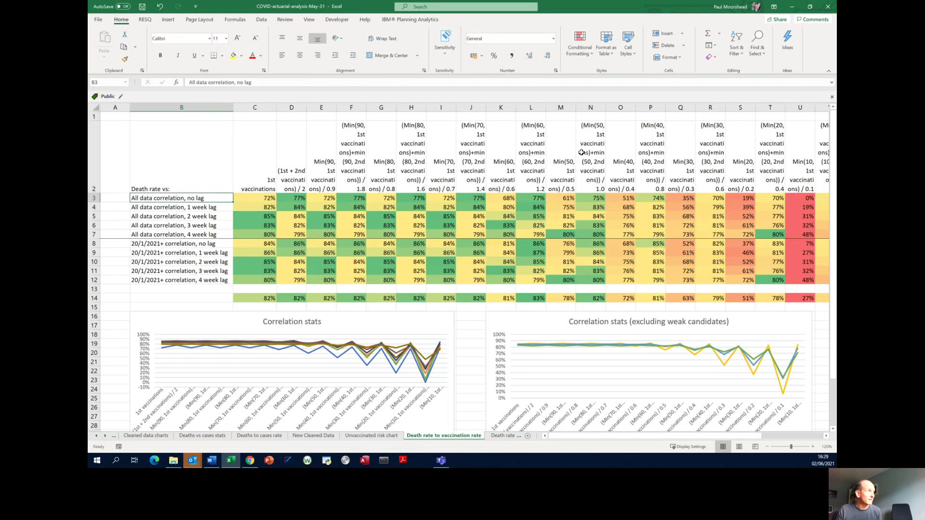
pyautogui.press('Right')
pyautogui.press('Down')
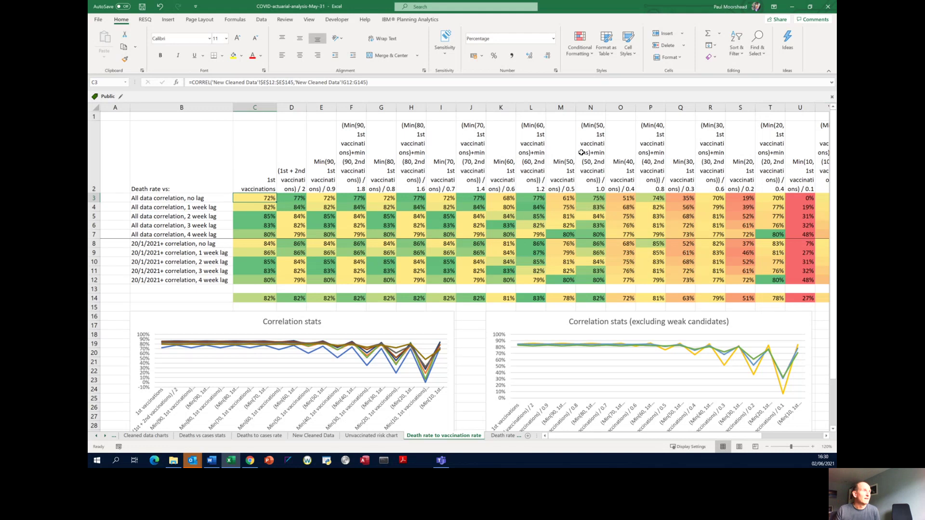
# - Review the no lag correlations along row 3 from C3 and check the combined 50 maximum heading in N2
pyautogui.press('Right')
pyautogui.press('Left')
pyautogui.press('Right')
pyautogui.press('Right')
pyautogui.press('Right')
pyautogui.press('Right')
pyautogui.press('Right')
pyautogui.press('Right')
pyautogui.press('Right')
pyautogui.press('Right')
pyautogui.press('Right')
pyautogui.press('Right')
pyautogui.press('Right')
pyautogui.press('Up')
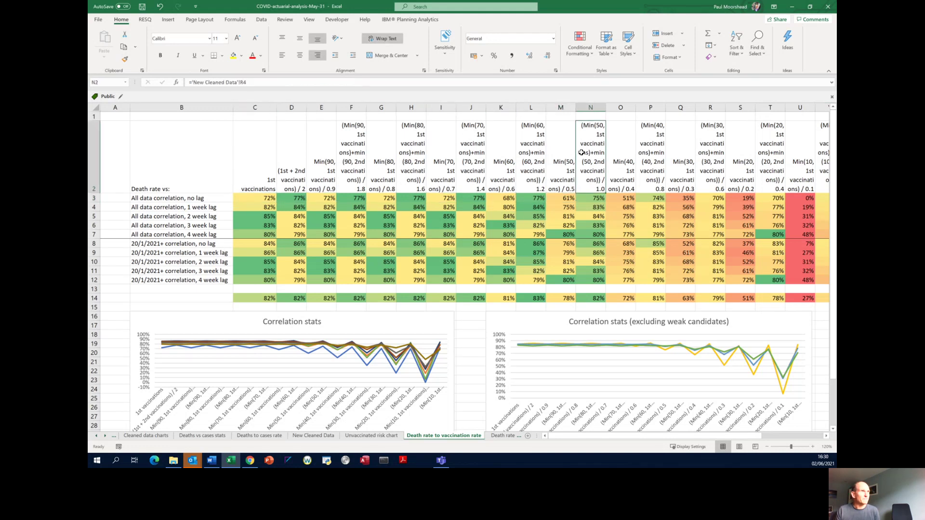
# - Read the headings of the 40, 30, 20 and 10 maximum measures from O2 to U2
pyautogui.press('Right')
pyautogui.press('Right')
pyautogui.press('Right')
pyautogui.press('Right')
pyautogui.press('Right')
pyautogui.press('Right')
pyautogui.press('Right')
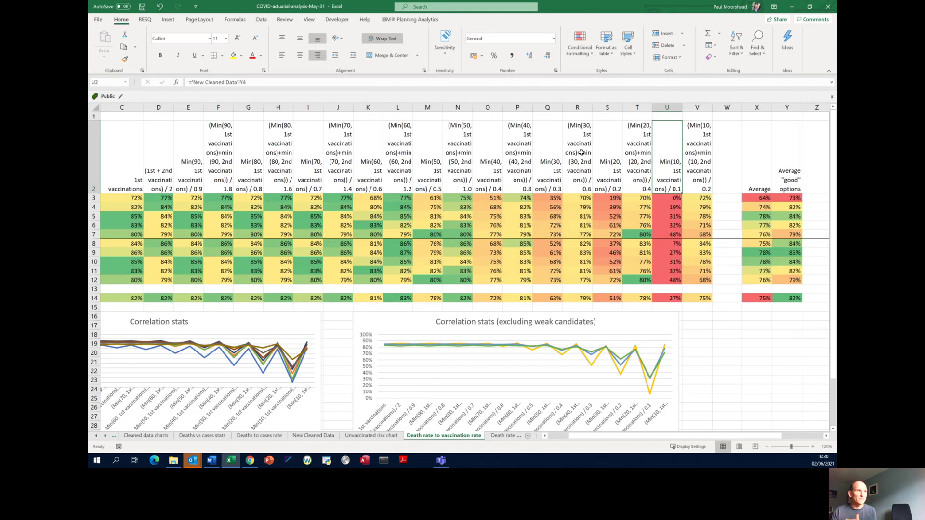
# - Go back over the 10, 20 and 30 maximum headings to the combined 40 maximum heading in P2
pyautogui.press('Right')
pyautogui.press('Left')
pyautogui.press('Left')
pyautogui.press('Left')
pyautogui.press('Left')
pyautogui.press('Left')
pyautogui.press('Left')
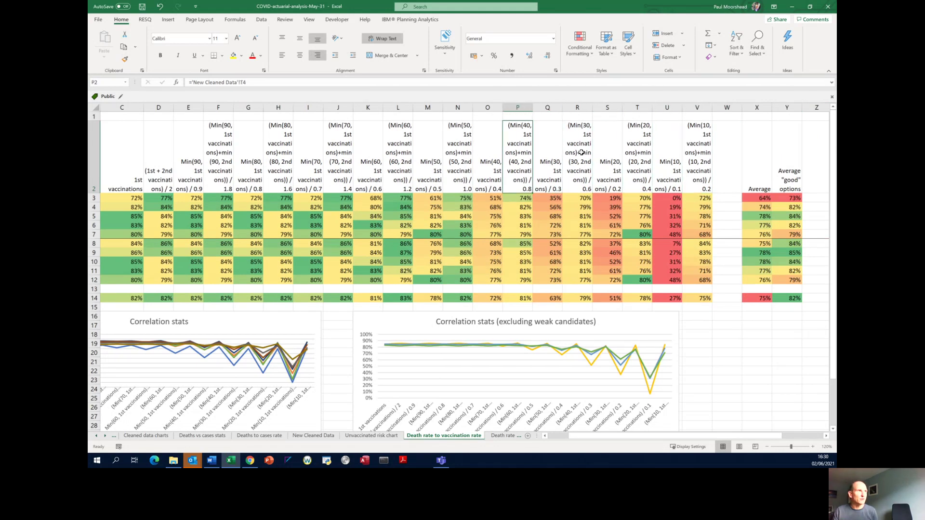
# - Recheck the 30 and 40 maximum columns and go back to the 50 maximum heading in M2
pyautogui.press('Right')
pyautogui.press('Right')
pyautogui.press('Right')
pyautogui.press('Left')
pyautogui.press('Left')
pyautogui.press('Left')
pyautogui.press('Left')
pyautogui.press('Left')
pyautogui.press('Left')
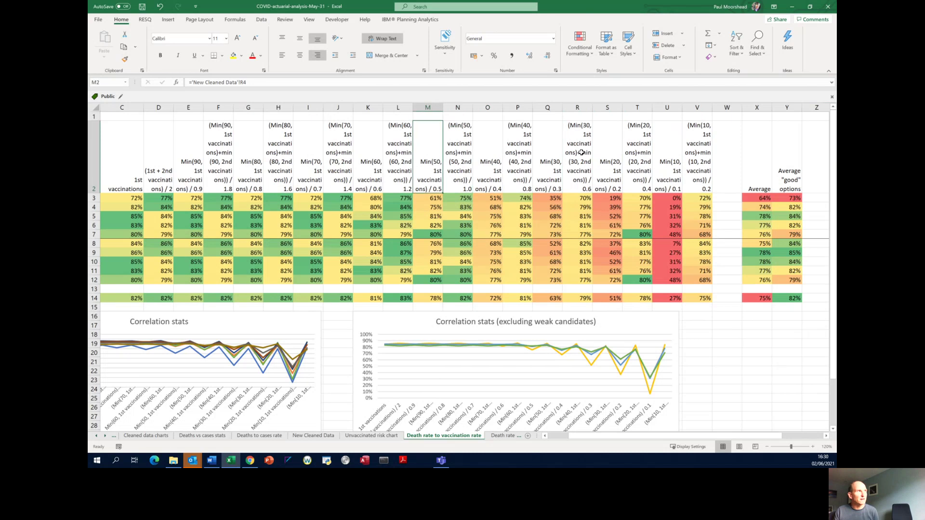
# - Review the headings from the combined 60 maximum measure in L2 back to "(1st + 2nd vaccinations) / 2" in D2
pyautogui.press('Left')
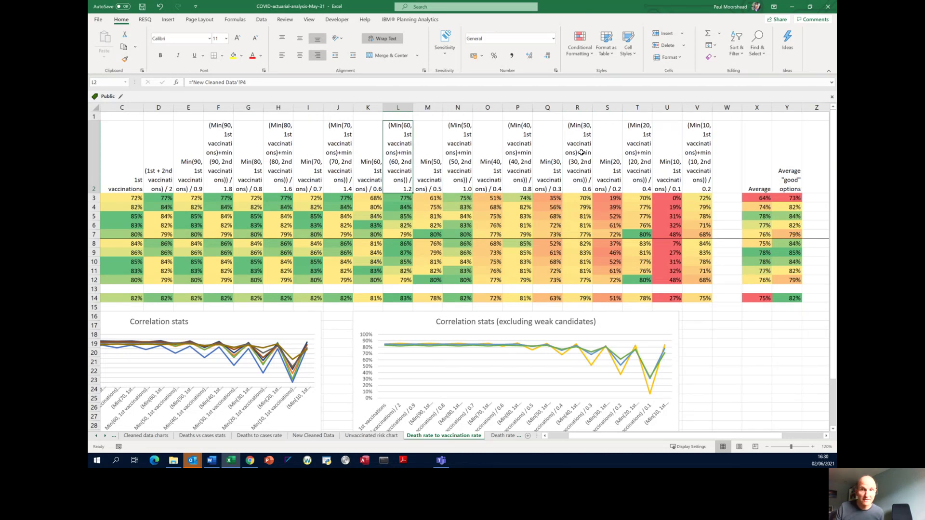
pyautogui.press('Left')
pyautogui.press('Left')
pyautogui.press('Left')
pyautogui.press('Left')
pyautogui.press('Left')
pyautogui.press('Left')
pyautogui.press('Left')
pyautogui.press('Left')
pyautogui.press('Left')
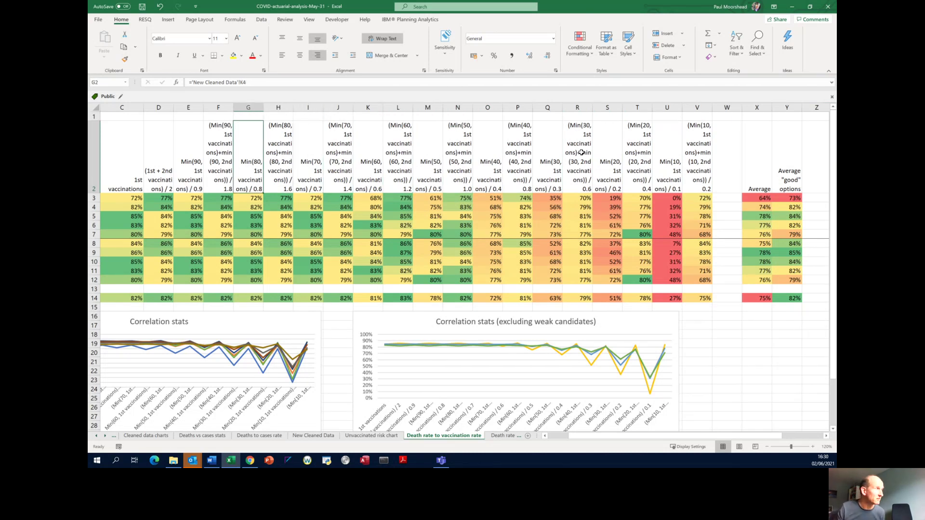
pyautogui.press('Left')
pyautogui.press('Right')
pyautogui.press('Right')
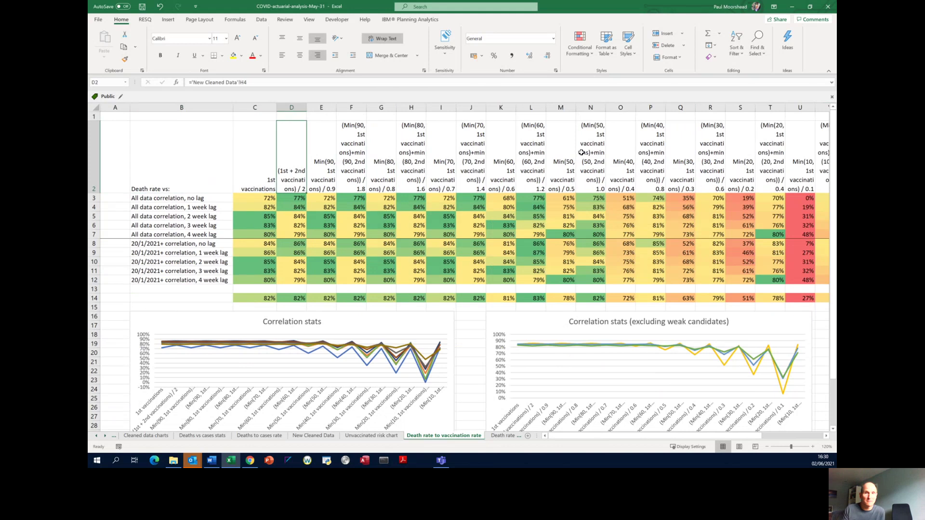
# - Compare the 90 maximum heading in E2 with the uncapped vaccination headings in C2 and D2
pyautogui.press('Right')
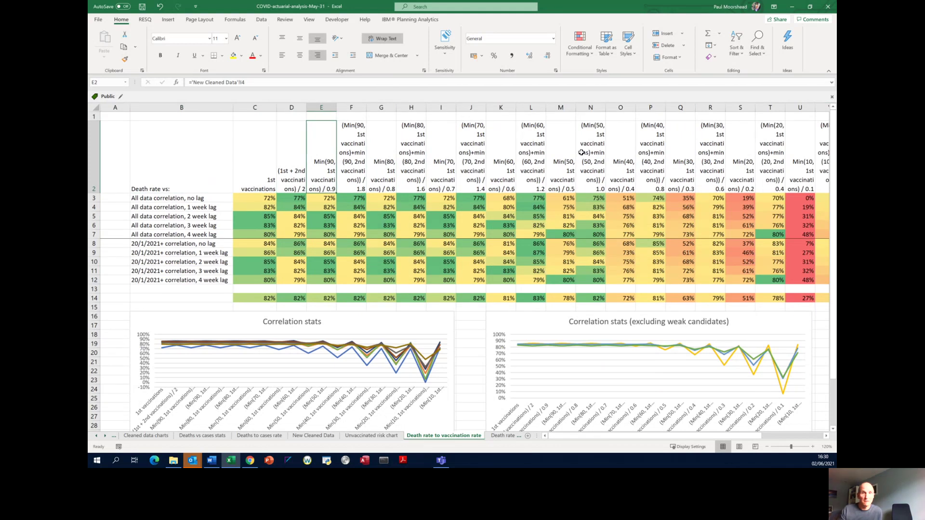
pyautogui.press('Left')
pyautogui.press('Left')
pyautogui.press('Left')
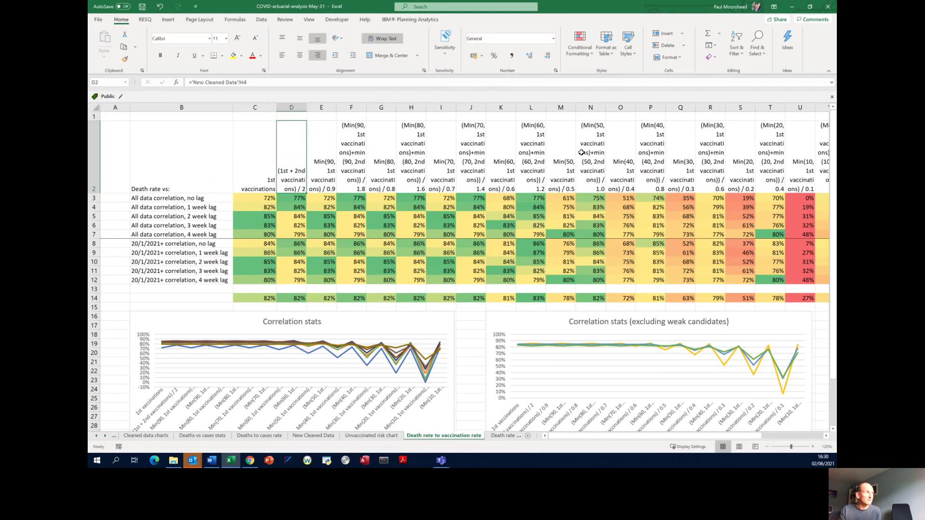
# - Review the correlation columns by heading from D2 to the 50 maximum measure in M2
pyautogui.press('Right')
pyautogui.press('Right')
pyautogui.press('Right')
pyautogui.press('Right')
pyautogui.press('Right')
pyautogui.press('Right')
pyautogui.press('Right')
pyautogui.press('Right')
pyautogui.press('Right')
pyautogui.press('Right')
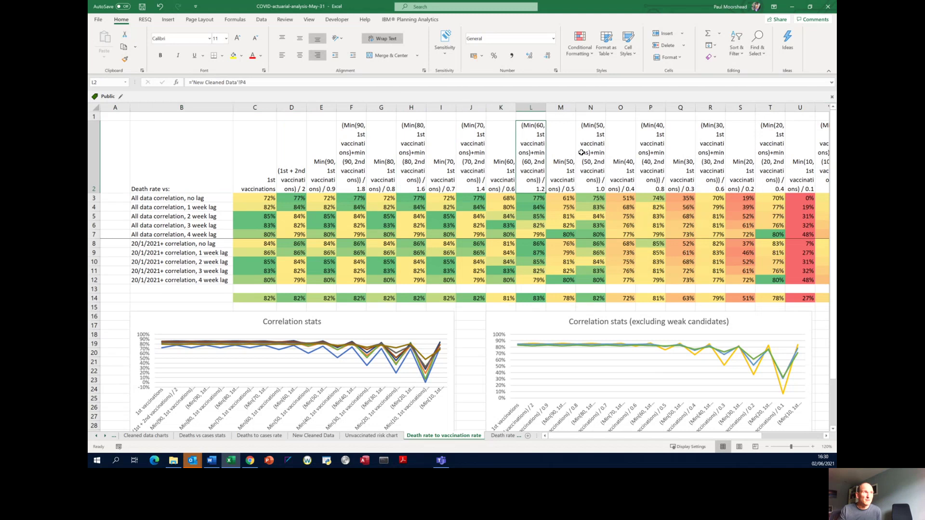
pyautogui.press('Right')
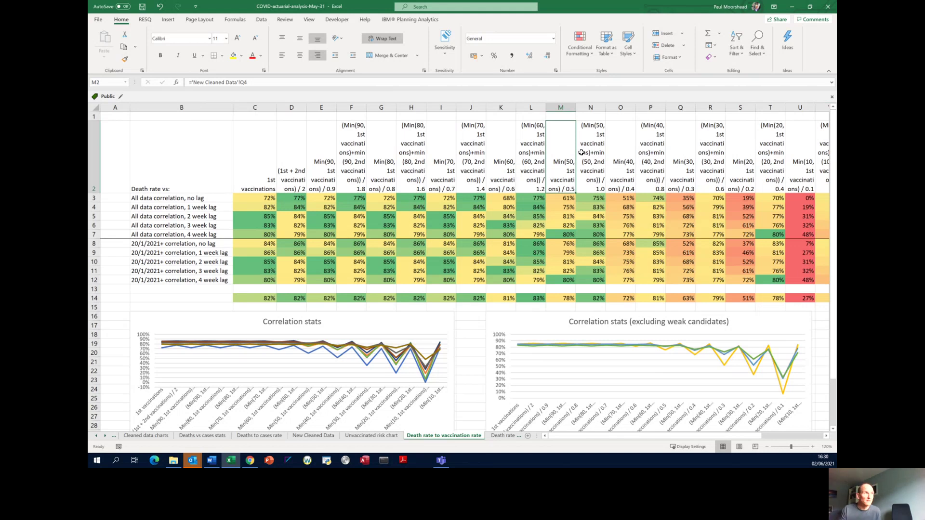
# - Review the headings beyond the combined 50 maximum measure in N2 and inspect the 3 week lag correlation formula in S6
pyautogui.click(581, 152)
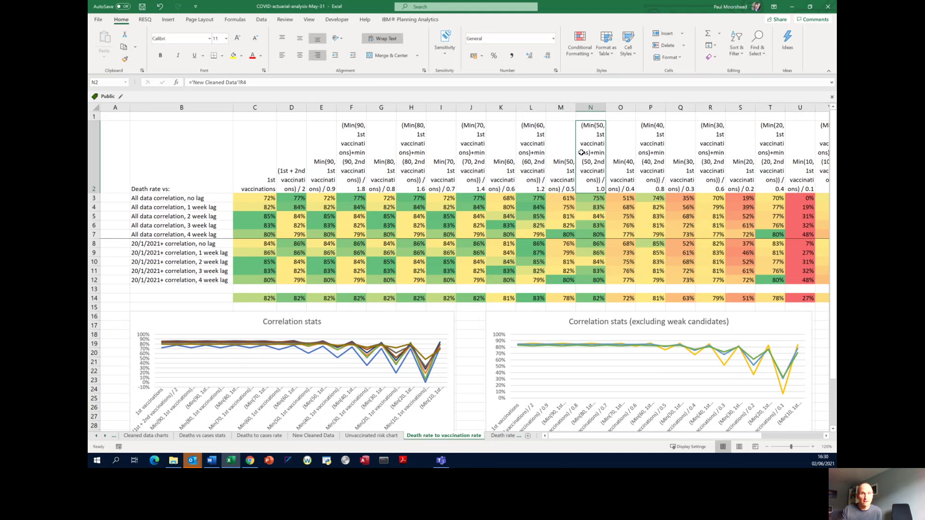
pyautogui.press('Right')
pyautogui.press('Right')
pyautogui.press('Right')
pyautogui.press('Right')
pyautogui.press('Right')
pyautogui.press('Right')
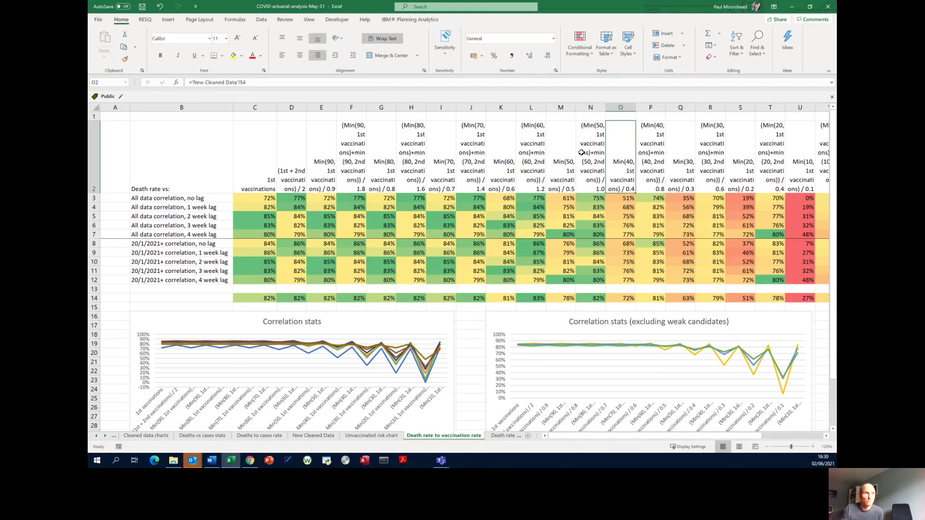
pyautogui.press('Down')
pyautogui.press('Down')
pyautogui.press('Down')
pyautogui.press('Left')
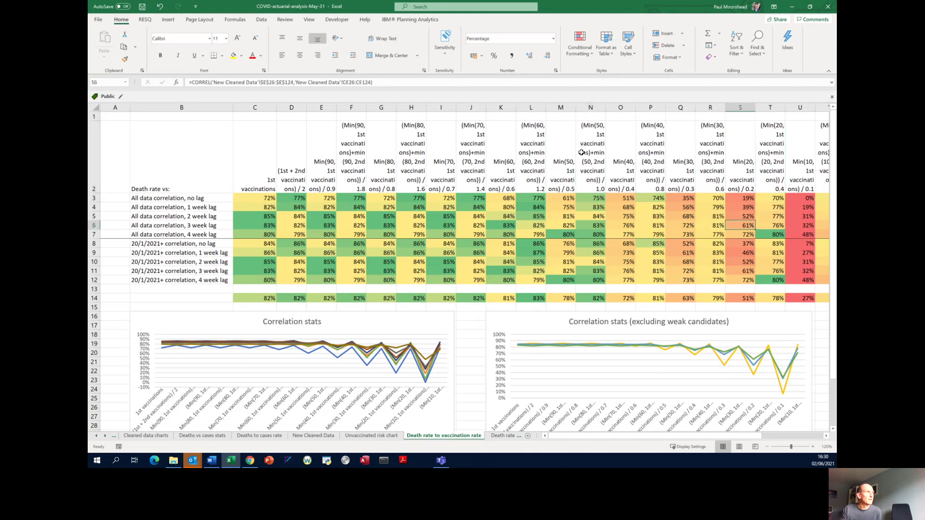